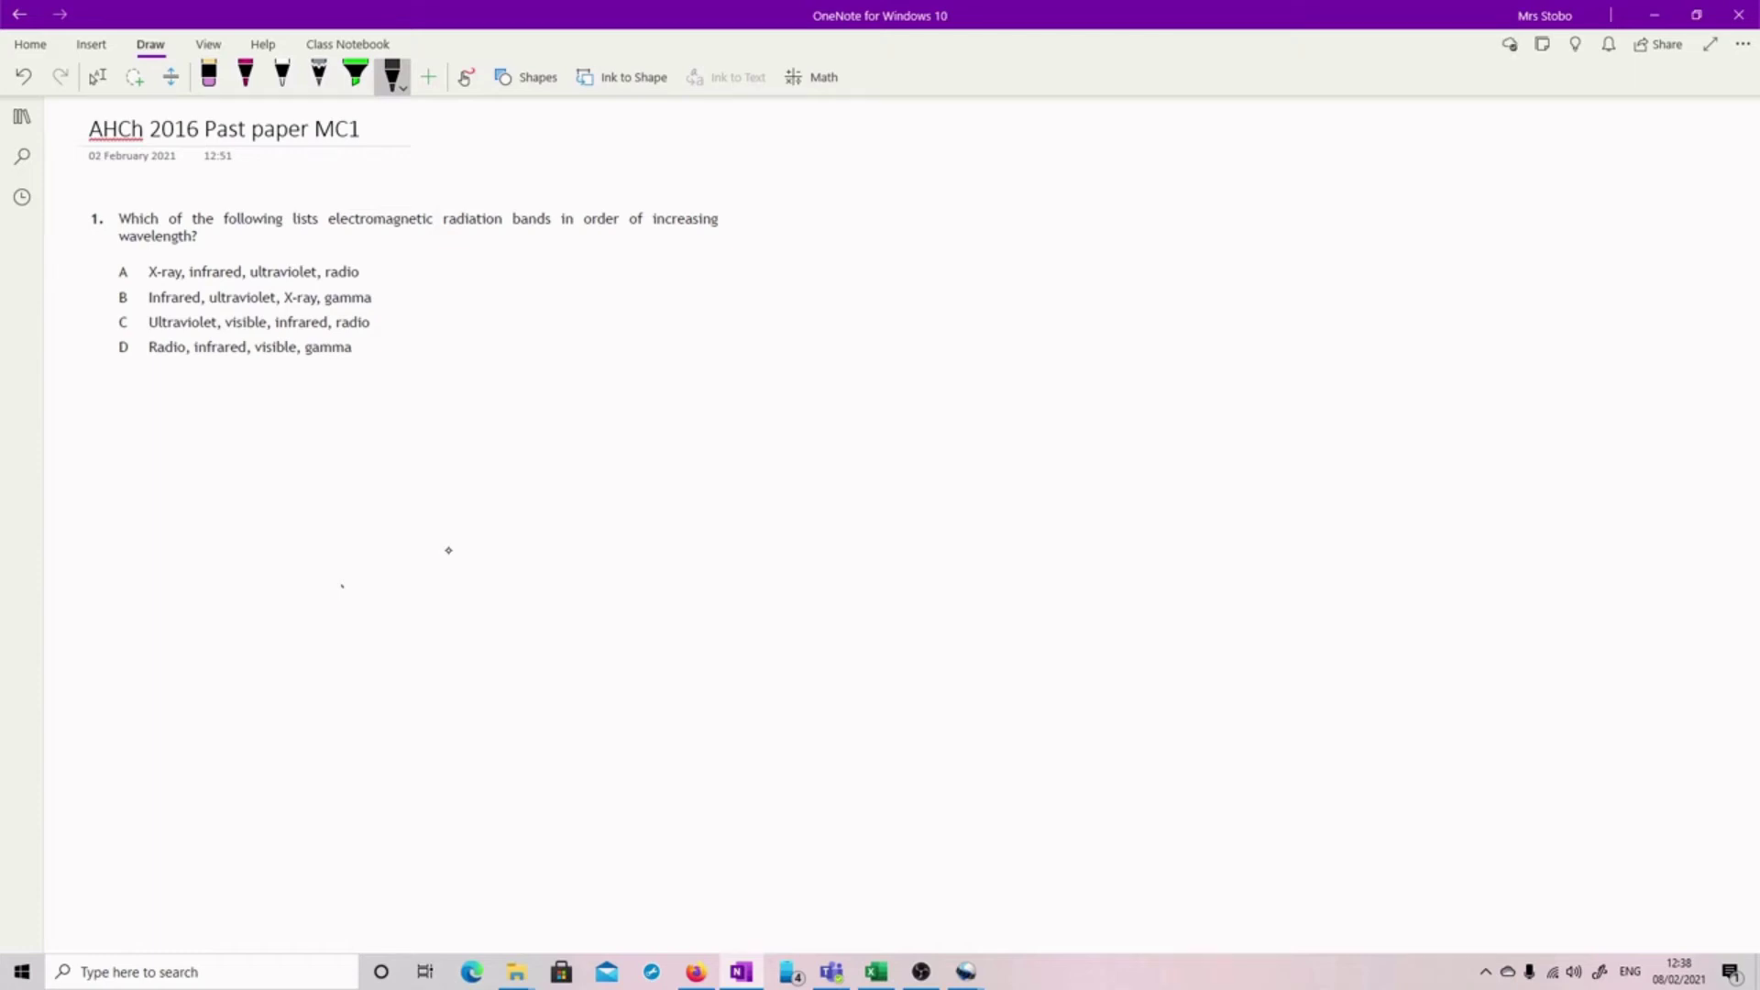
Draw the spectrum line with a wave lengthening rightward, labelling the ends Radio and Gamma
left_click_drag(341, 509, 1166, 500)
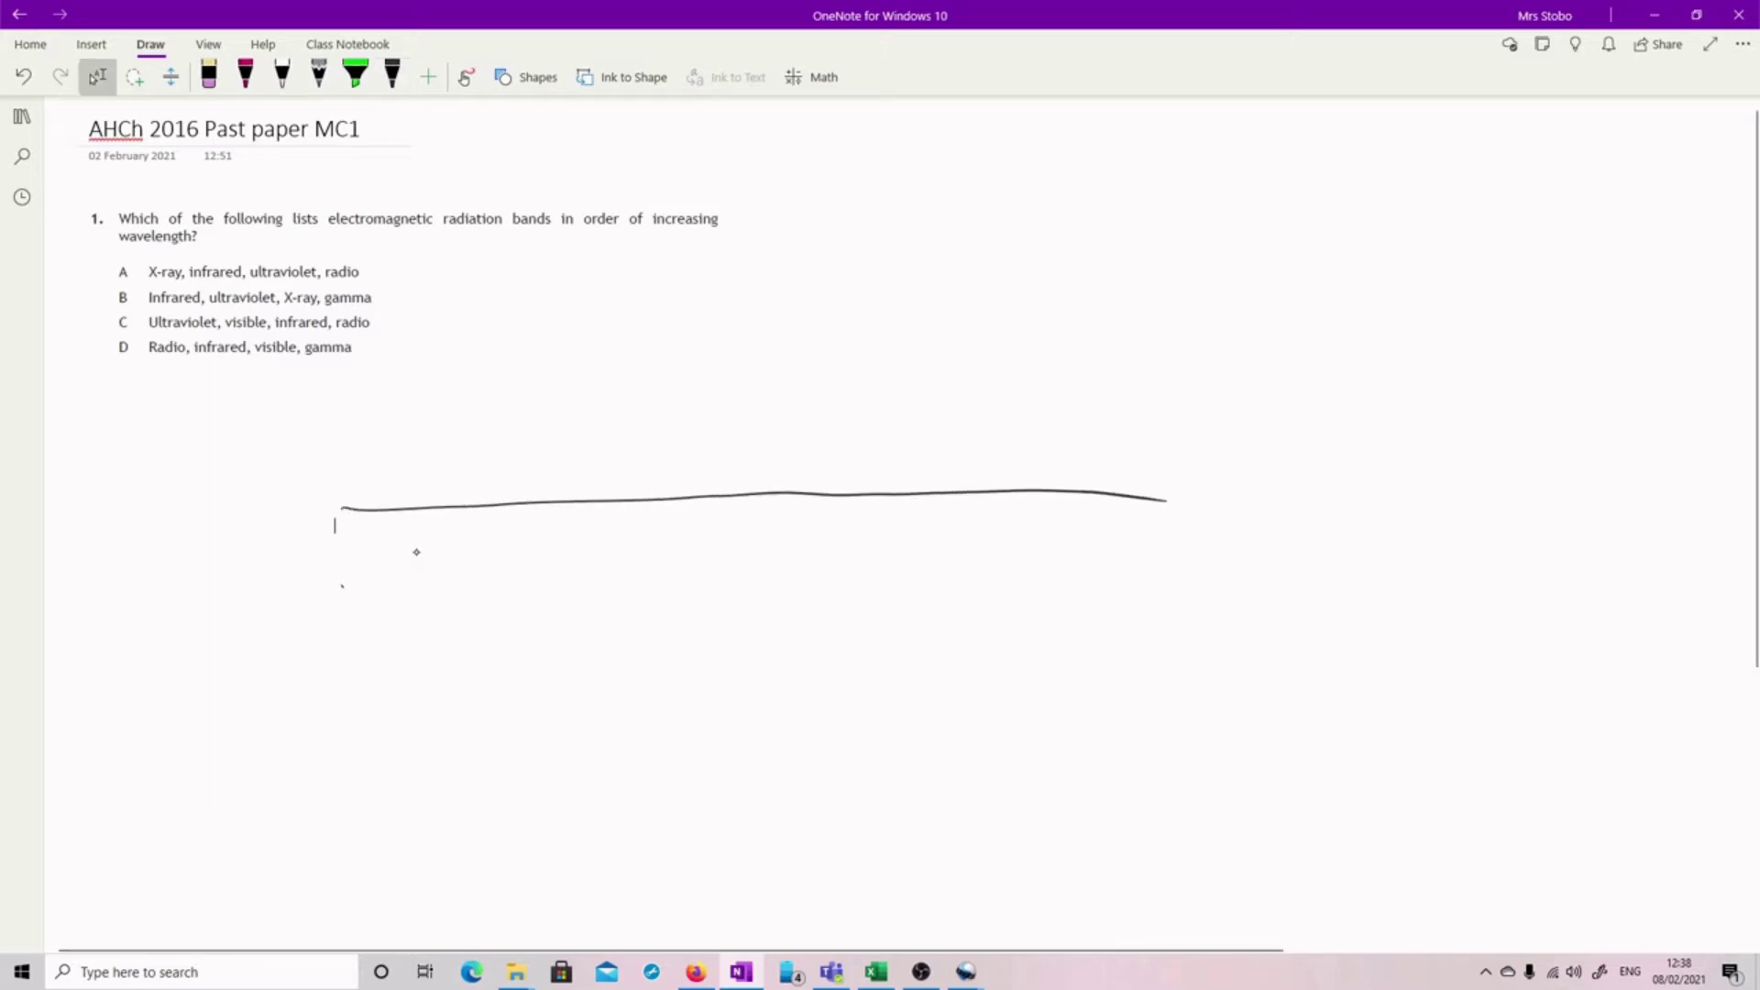
mouse_move(348, 422)
left_mouse_down()
mouse_move(374, 458)
mouse_move(428, 426)
mouse_move(511, 440)
mouse_move(667, 417)
mouse_move(1082, 410)
mouse_move(1179, 435)
left_mouse_up()
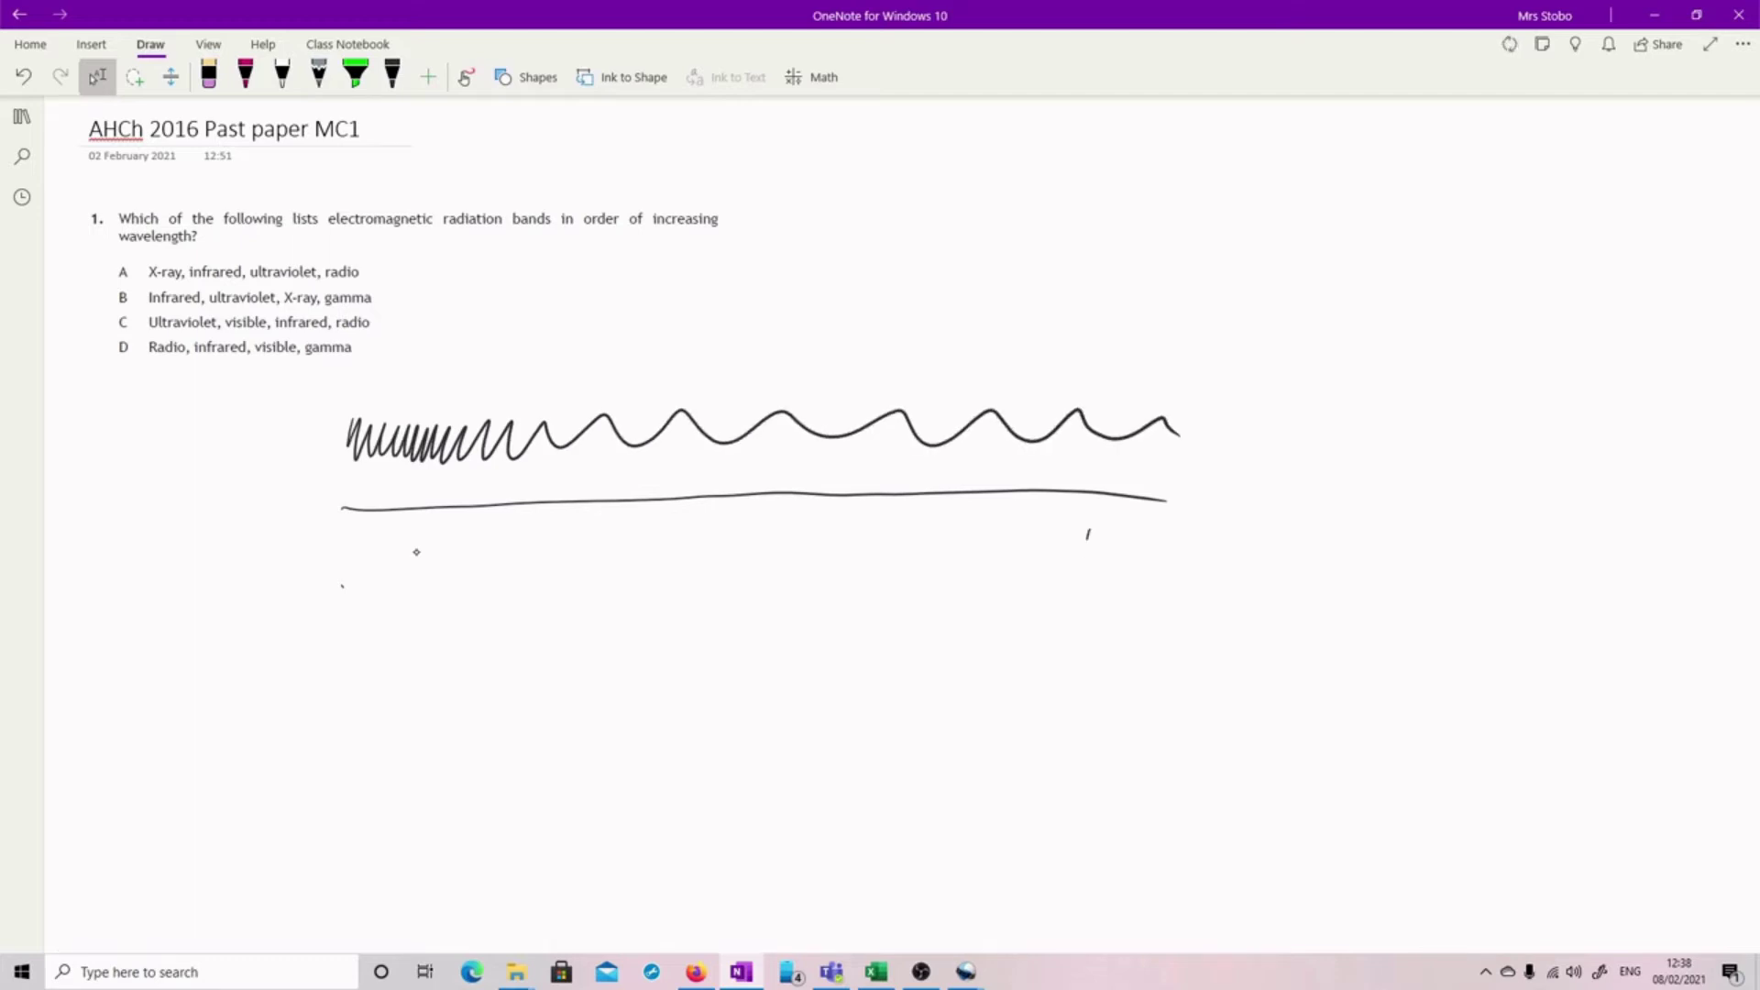
mouse_move(1088, 529)
left_mouse_down()
mouse_move(1113, 559)
mouse_move(1208, 542)
left_mouse_up()
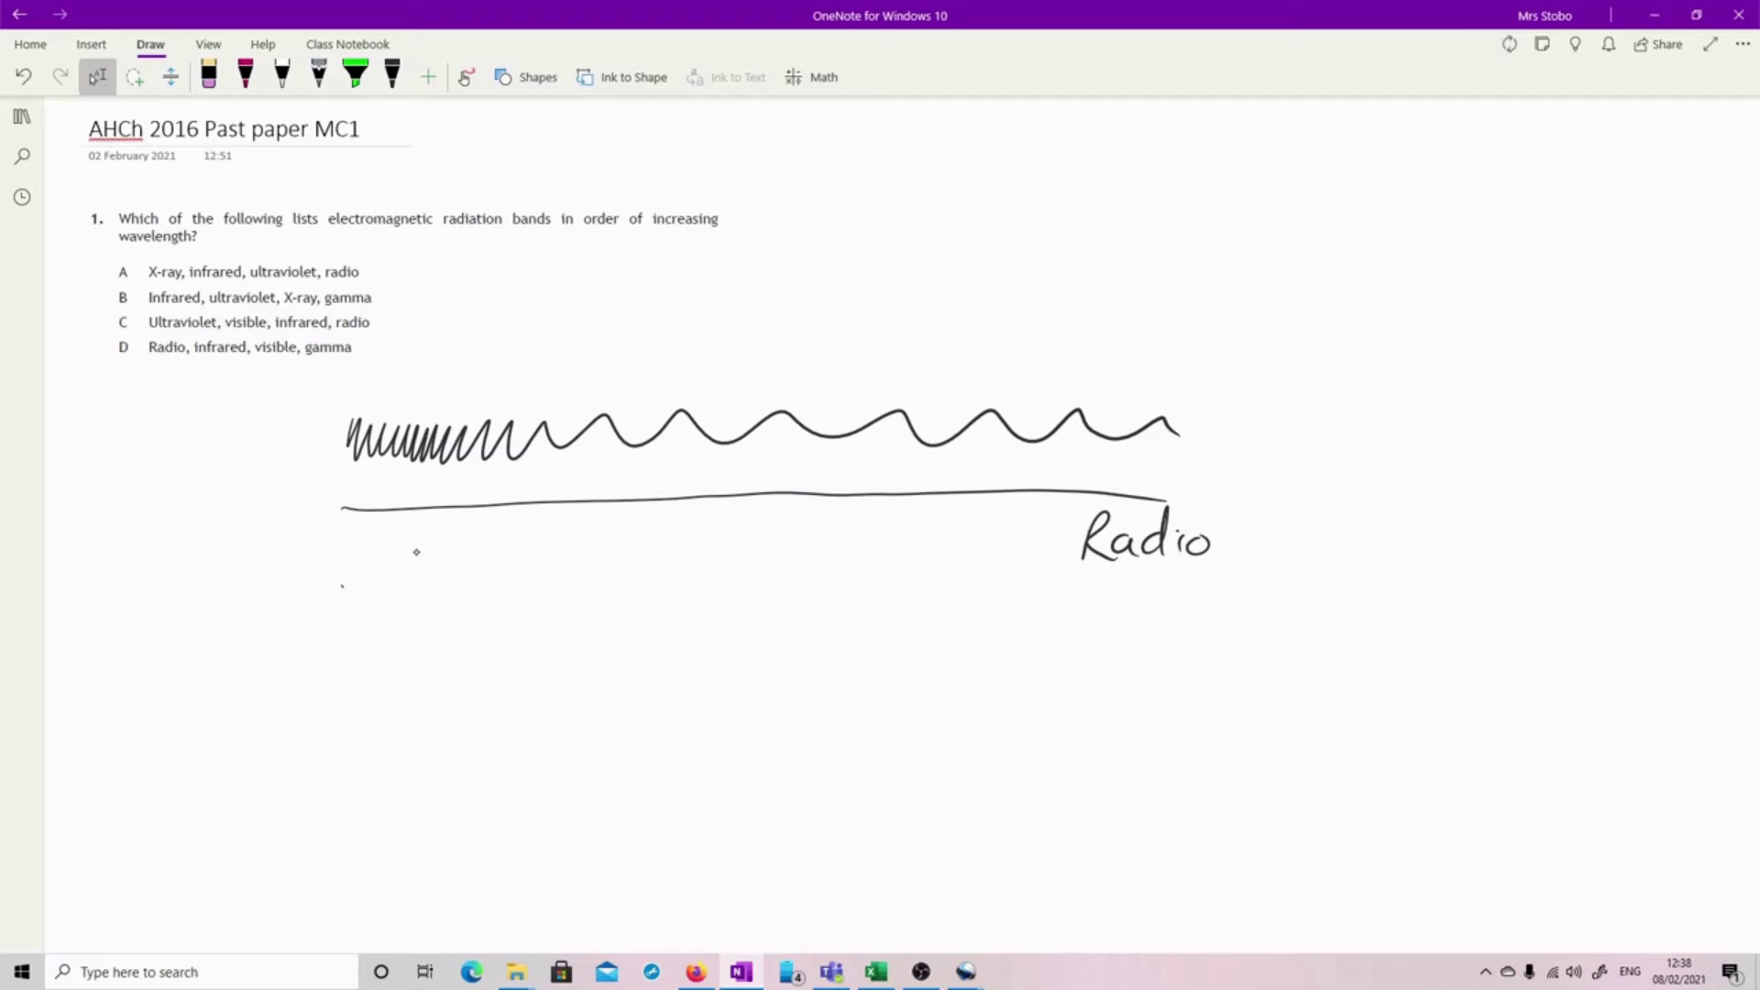
mouse_move(352, 530)
left_mouse_down()
mouse_move(379, 574)
mouse_move(410, 555)
mouse_move(459, 578)
left_mouse_up()
left_click_drag(719, 520, 749, 555)
Label the middle bands Visible, IR, UV and X-rays under the line
mouse_move(768, 539)
left_mouse_down()
mouse_move(758, 559)
mouse_move(805, 555)
left_mouse_up()
left_click_drag(810, 544, 872, 563)
left_click_drag(880, 534, 906, 566)
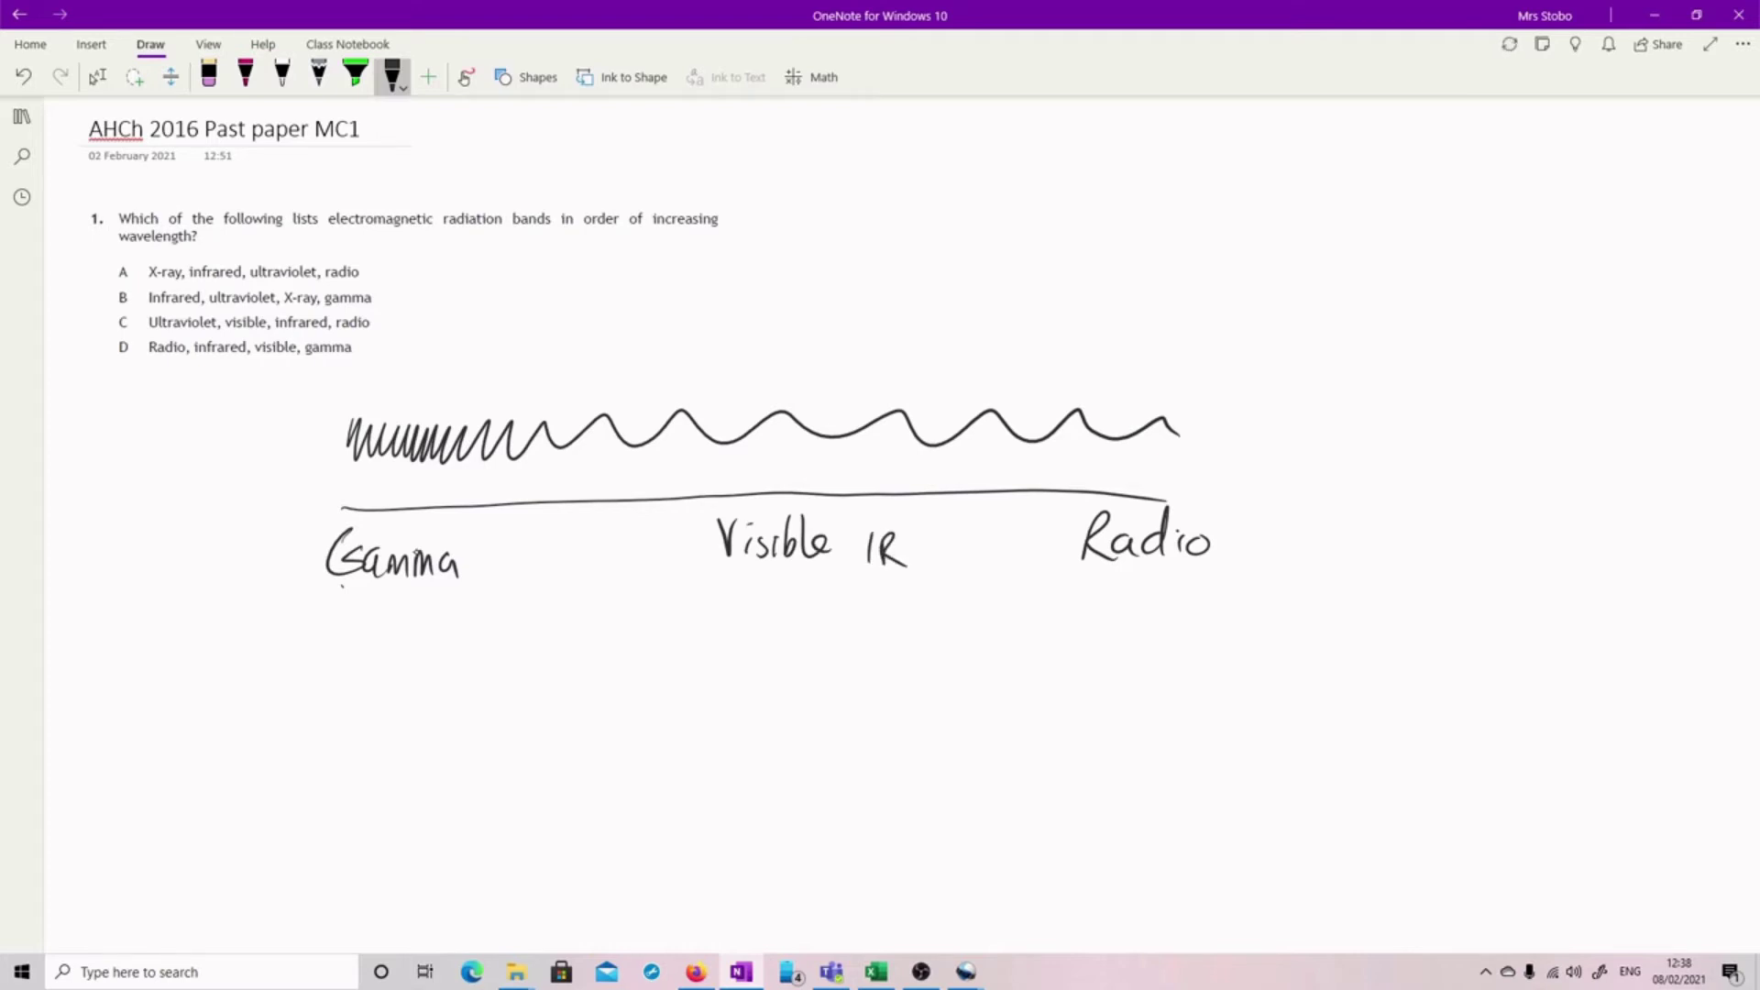
left_click_drag(657, 561, 700, 561)
left_click_drag(510, 546, 530, 581)
mouse_move(528, 544)
left_mouse_down()
mouse_move(510, 581)
mouse_move(547, 561)
left_mouse_up()
mouse_move(552, 580)
left_mouse_down()
mouse_move(562, 559)
mouse_move(594, 614)
left_mouse_up()
left_click_drag(620, 555, 603, 575)
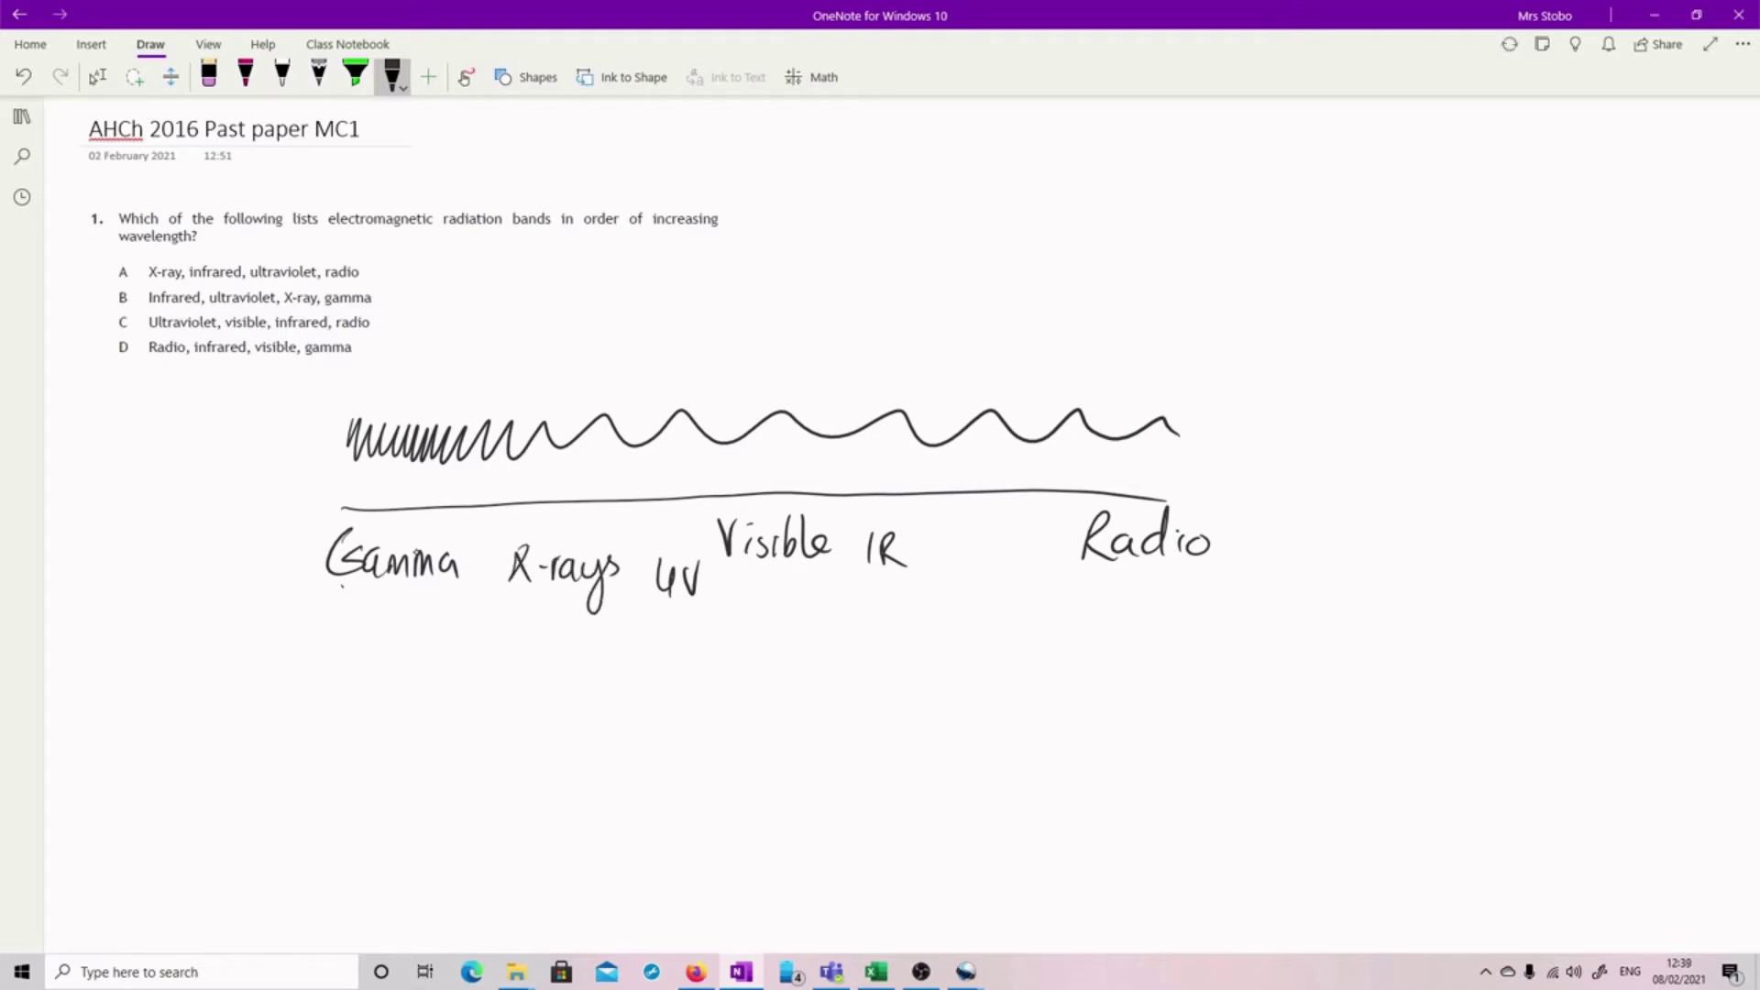
left_click(98, 77)
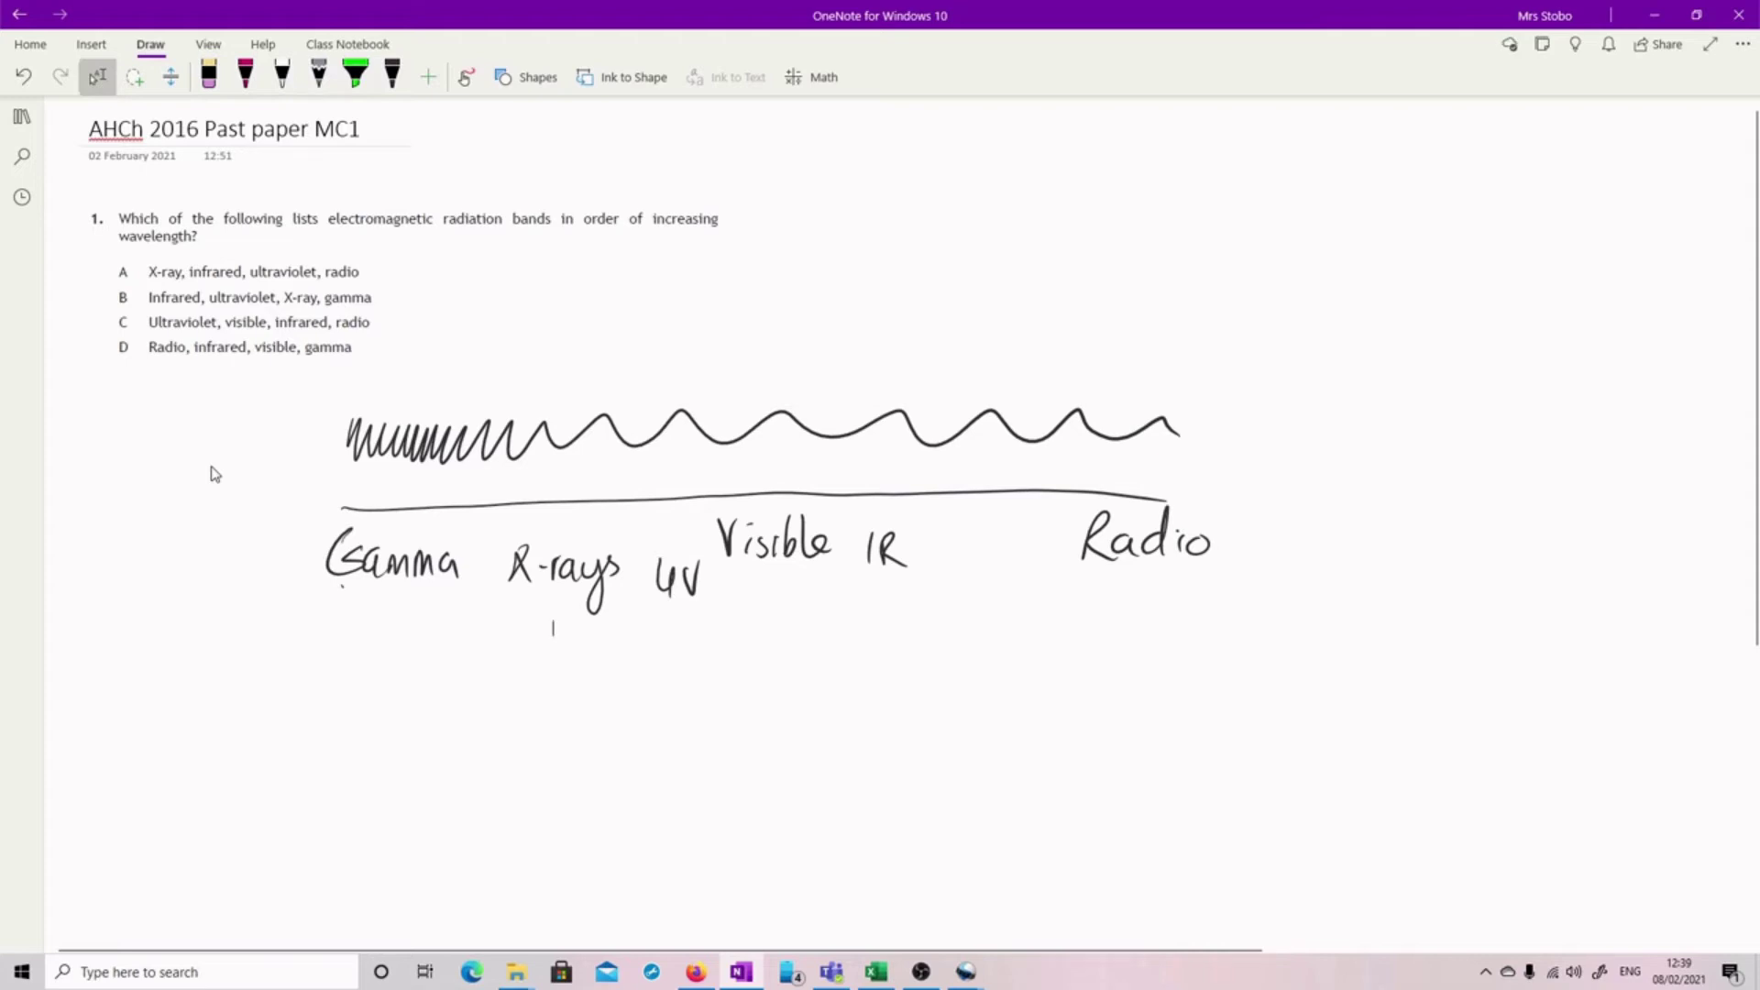
Underline 'of increasing' and 'radio' in options A and C, and strike out B and D
left_click_drag(639, 230, 742, 244)
mouse_move(327, 284)
left_mouse_down()
mouse_move(371, 285)
mouse_move(374, 331)
left_mouse_up()
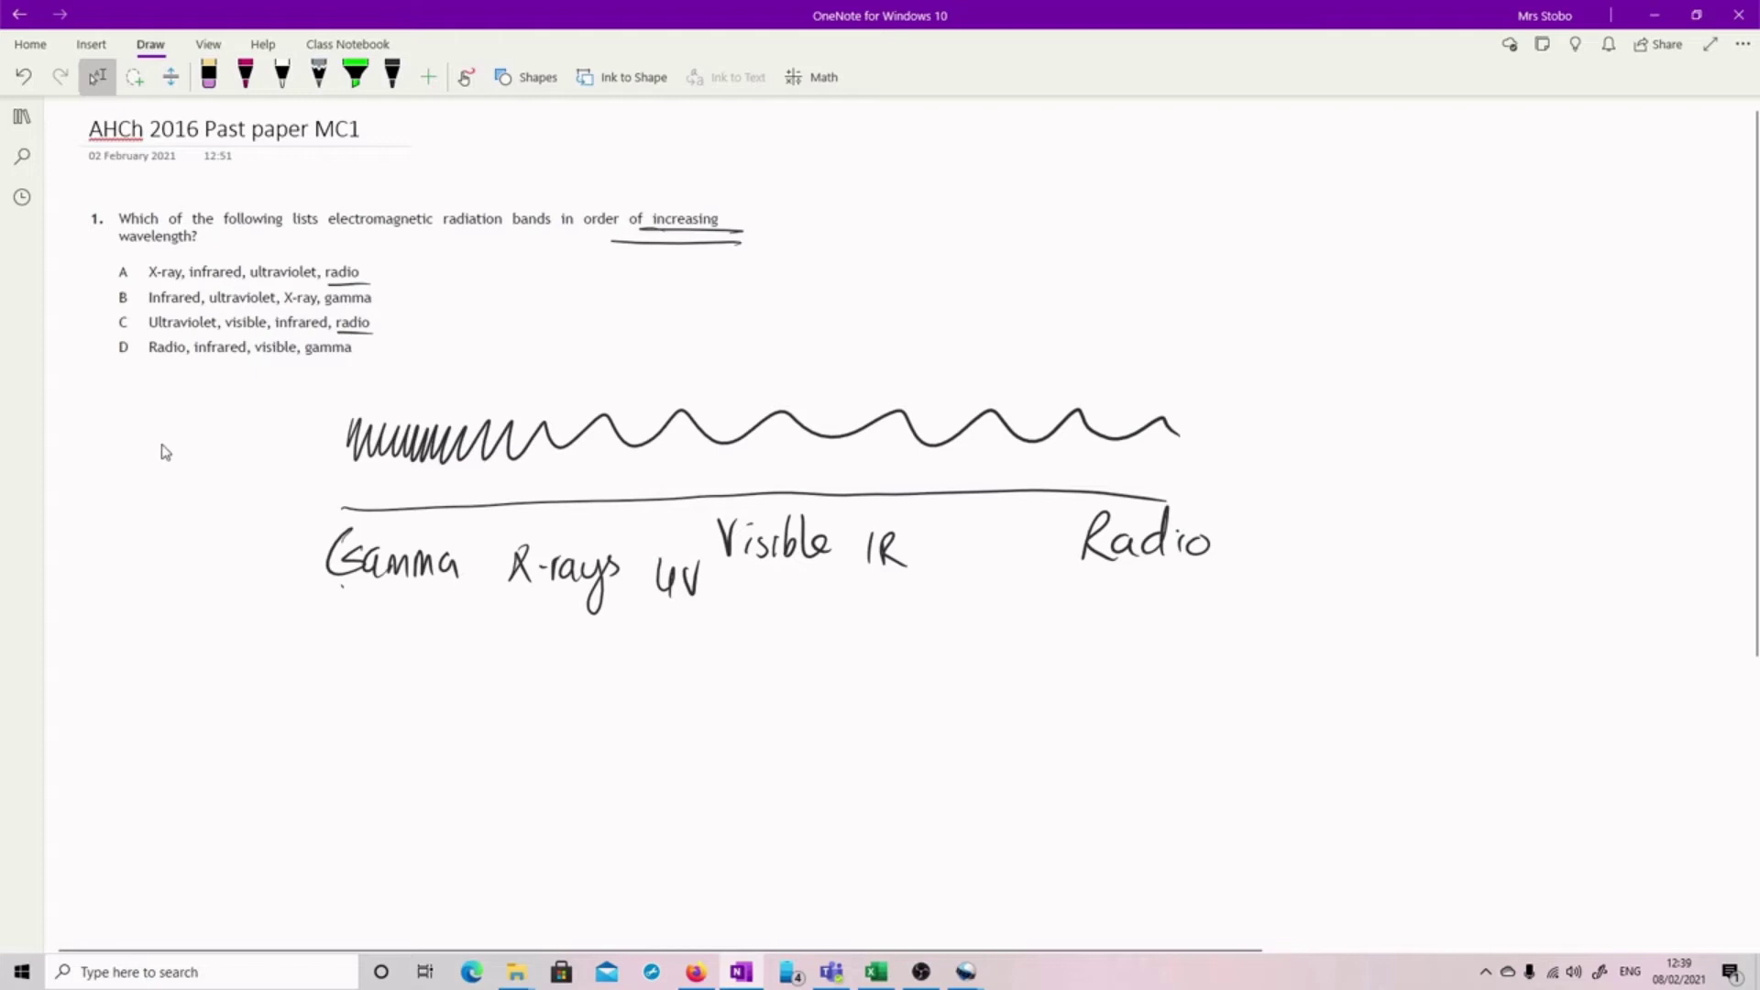
left_click_drag(128, 289, 110, 367)
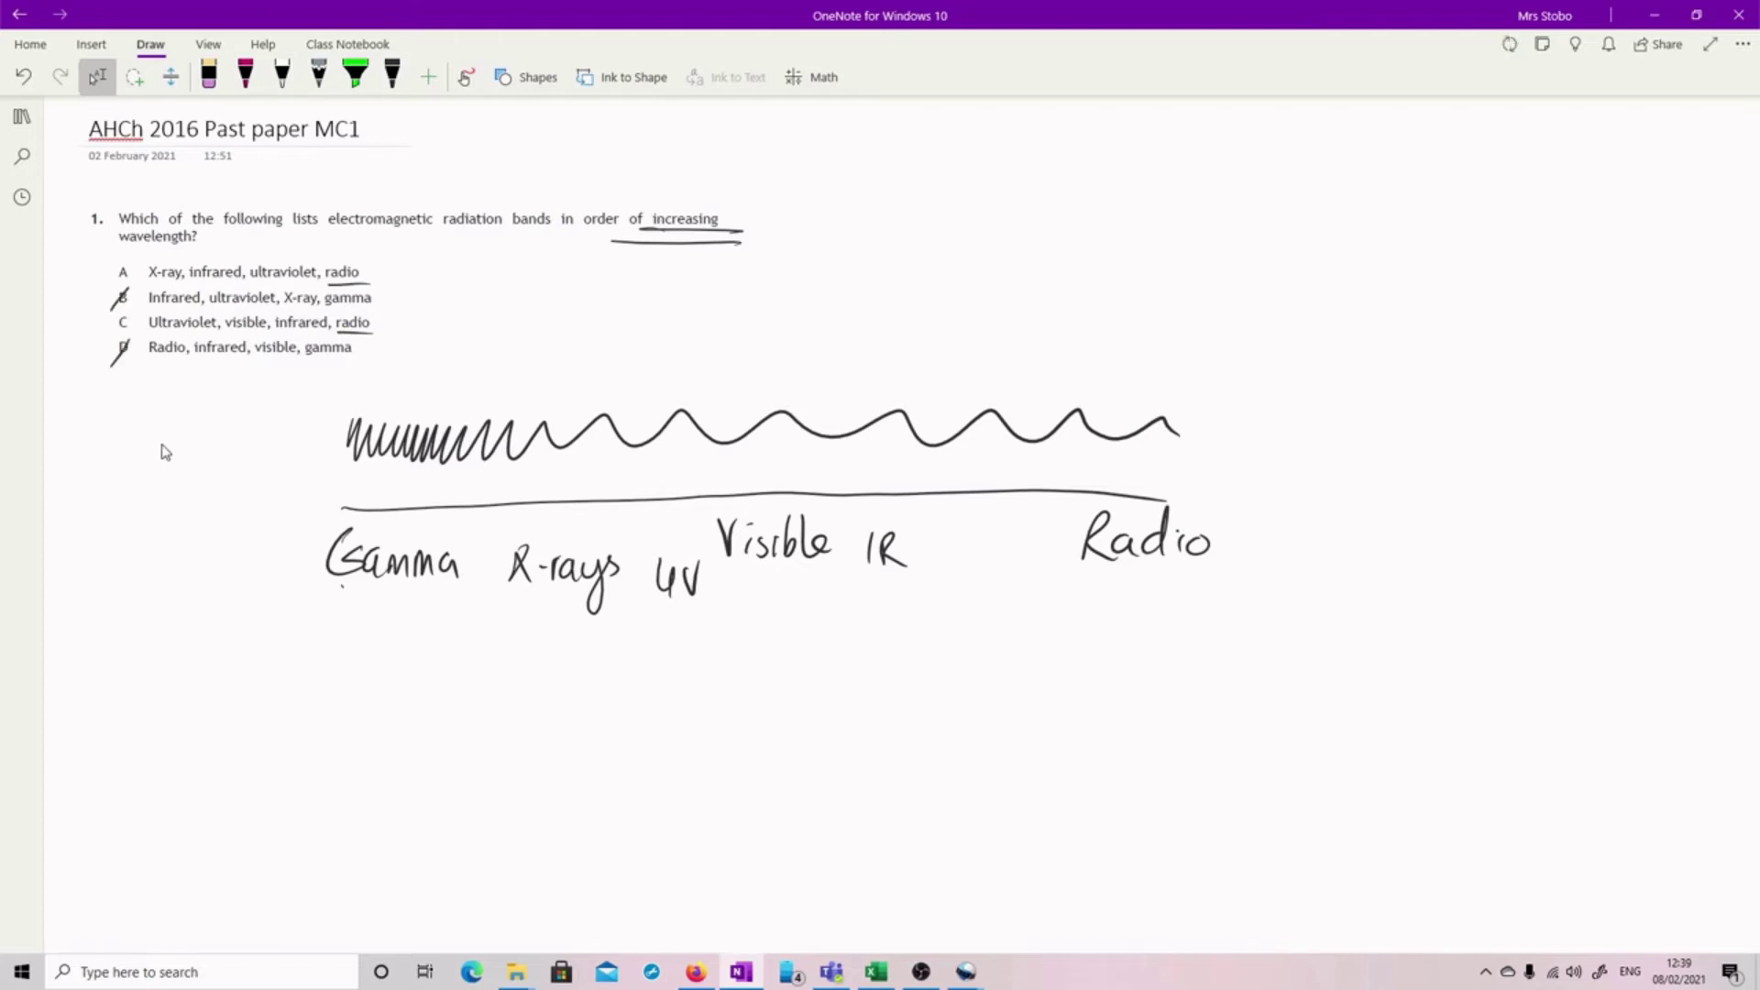
Draw black arrows under the UV, Visible, IR and Radio bands
left_click(392, 77)
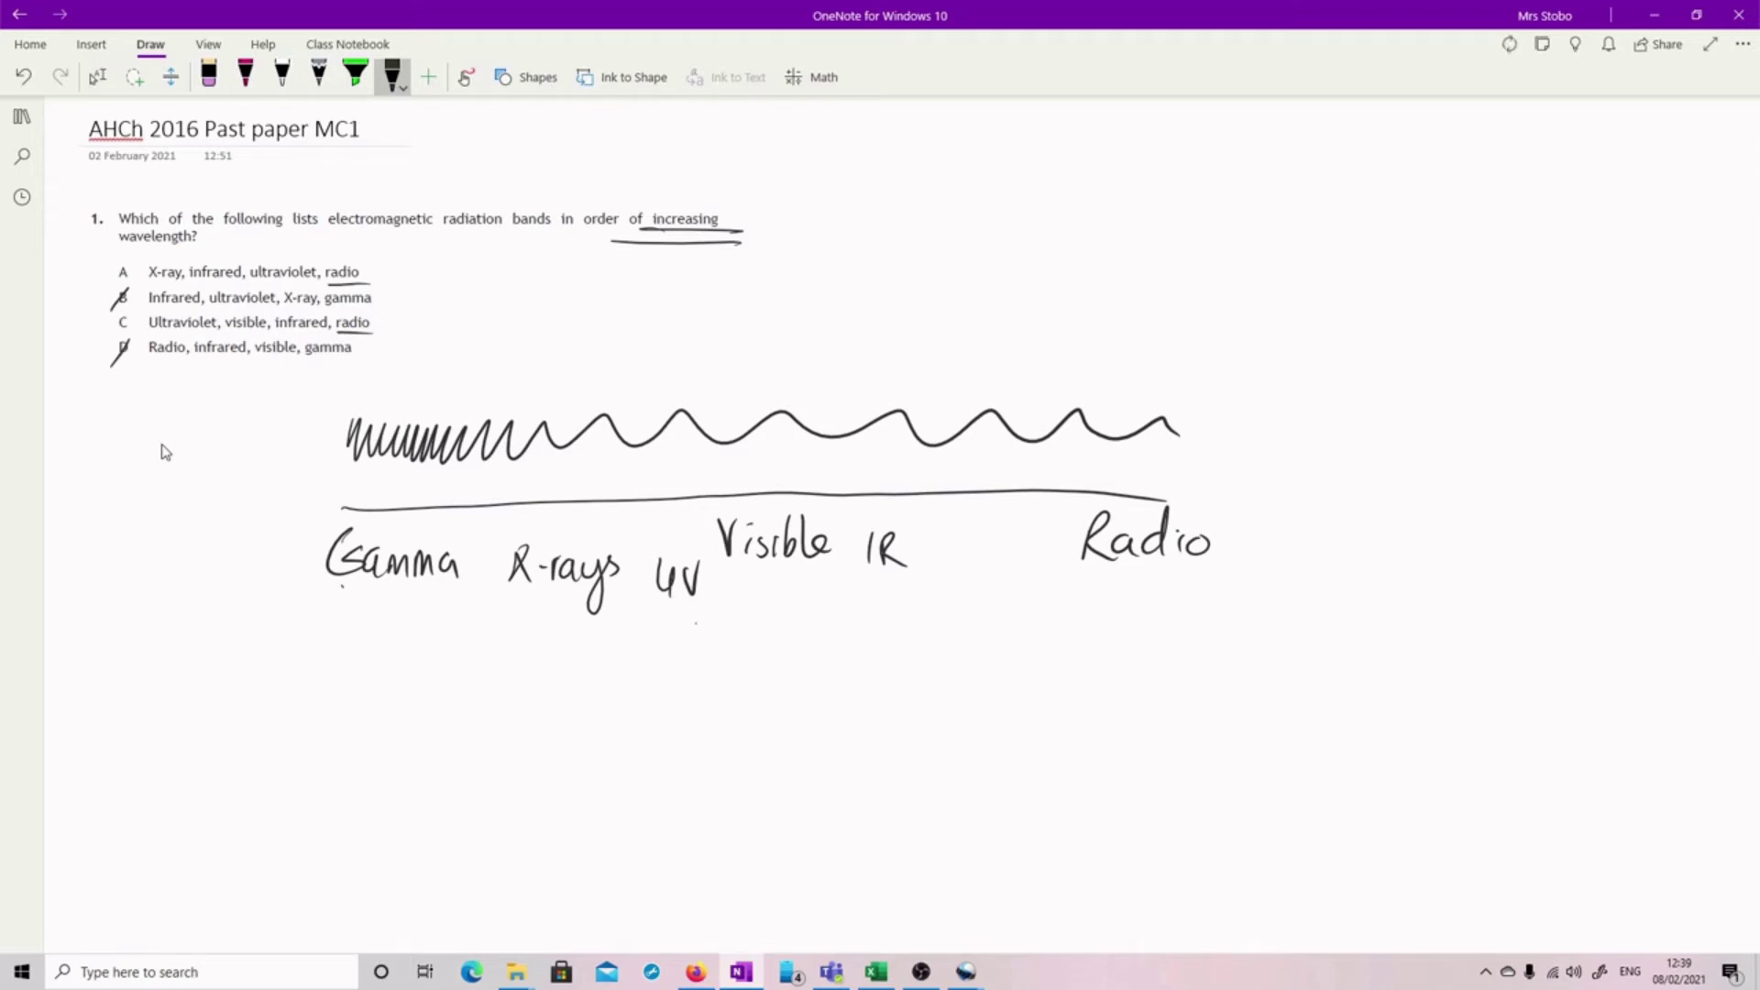
left_click_drag(694, 672, 691, 620)
left_click_drag(679, 635, 781, 590)
mouse_move(771, 608)
left_mouse_down()
mouse_move(781, 590)
mouse_move(793, 605)
left_mouse_up()
mouse_move(894, 646)
left_mouse_down()
mouse_move(885, 600)
mouse_move(902, 620)
left_mouse_up()
left_click_drag(1146, 653, 1142, 601)
mouse_move(1130, 625)
left_mouse_down()
mouse_move(1141, 601)
mouse_move(1155, 626)
left_mouse_up()
Circle option C as the answer and move on to the MC2 page
left_click(95, 78)
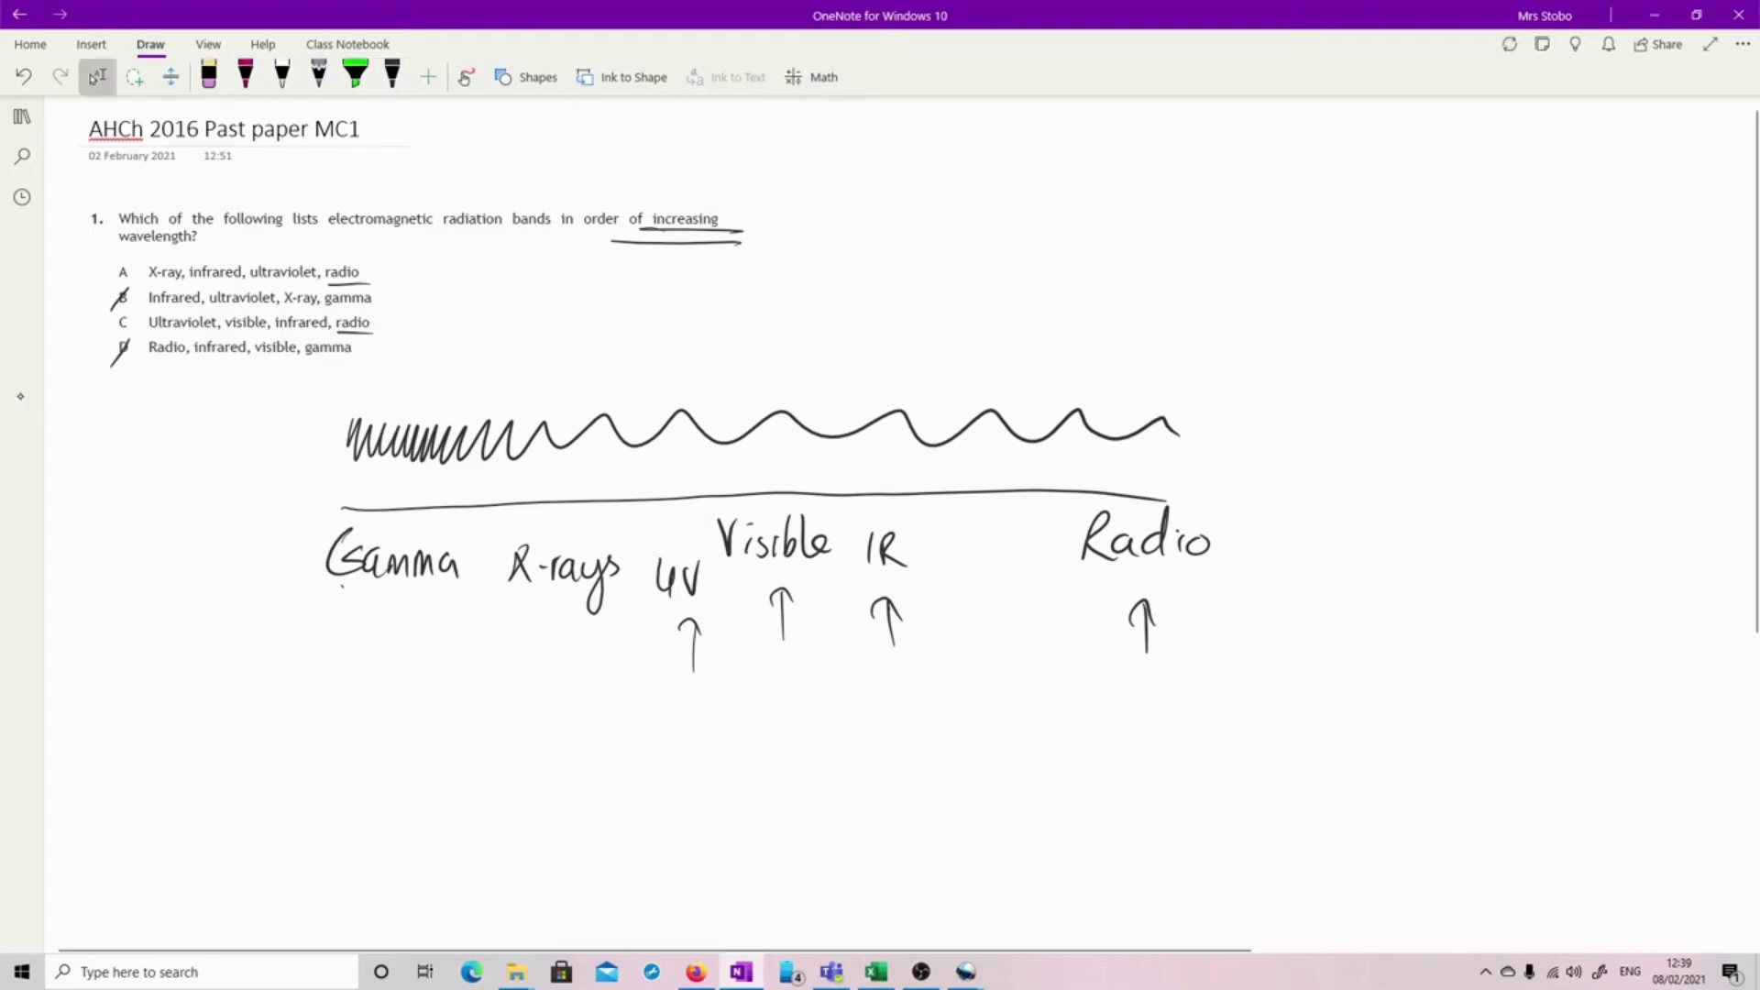
left_click_drag(131, 307, 115, 316)
left_click(392, 77)
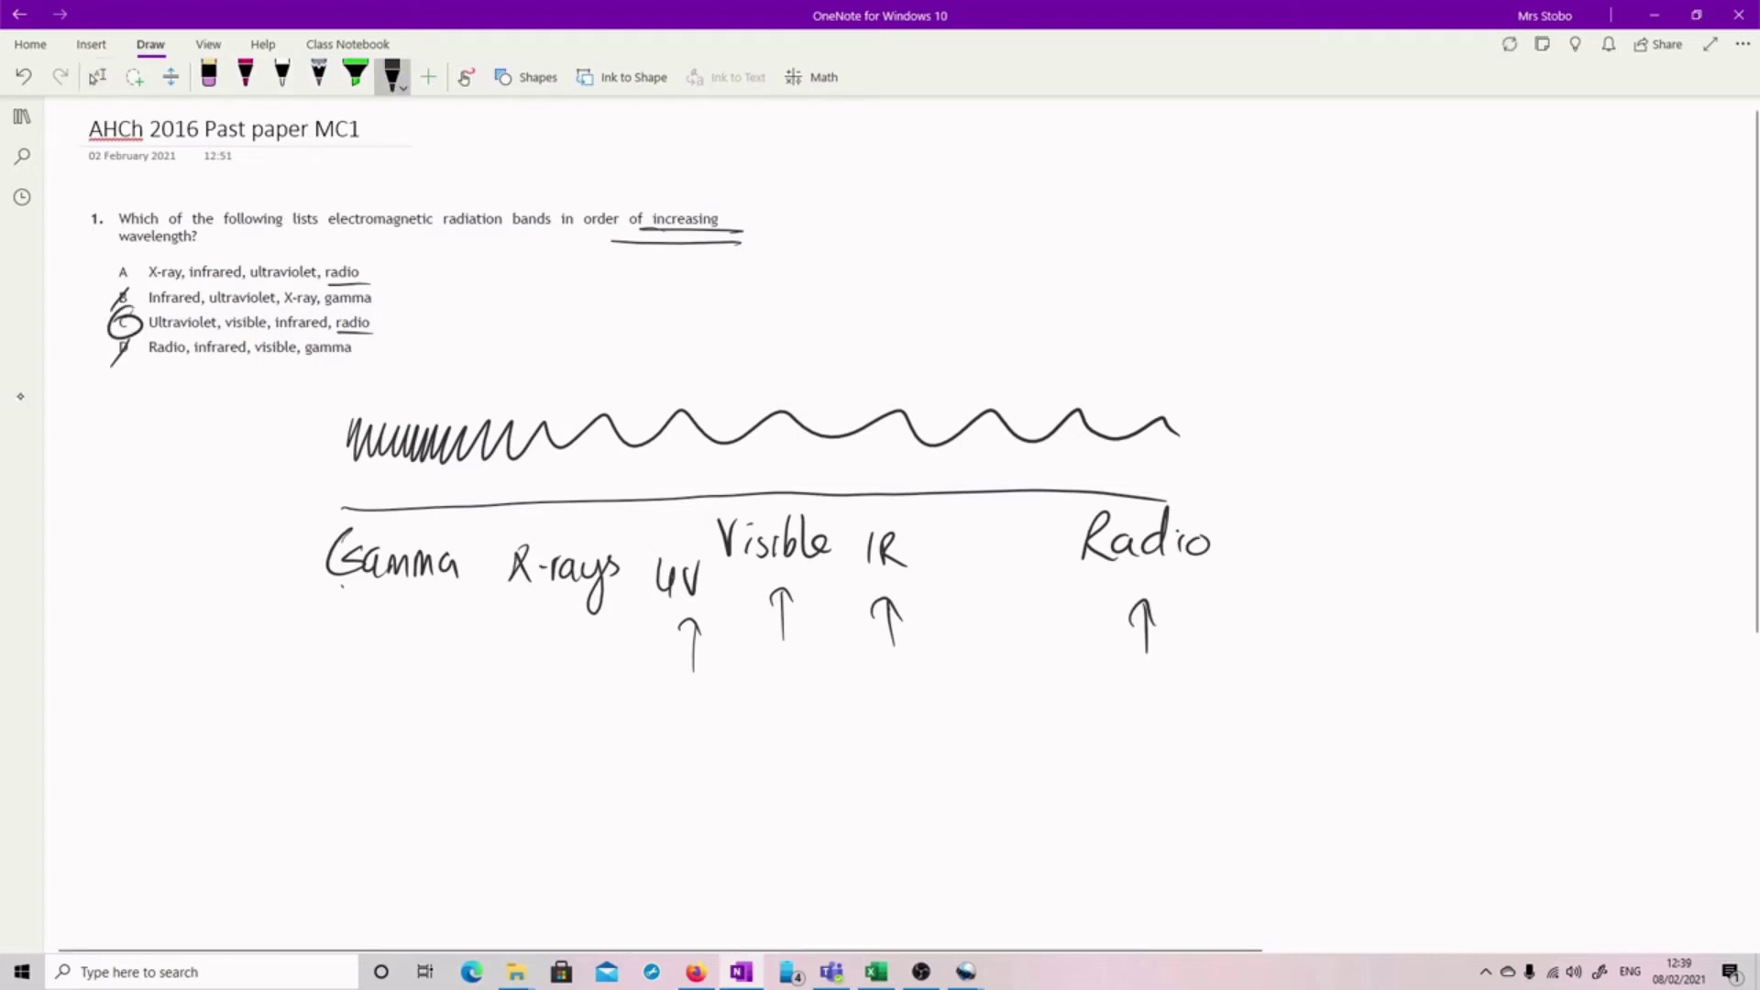
key("ctrl+Page_Down")
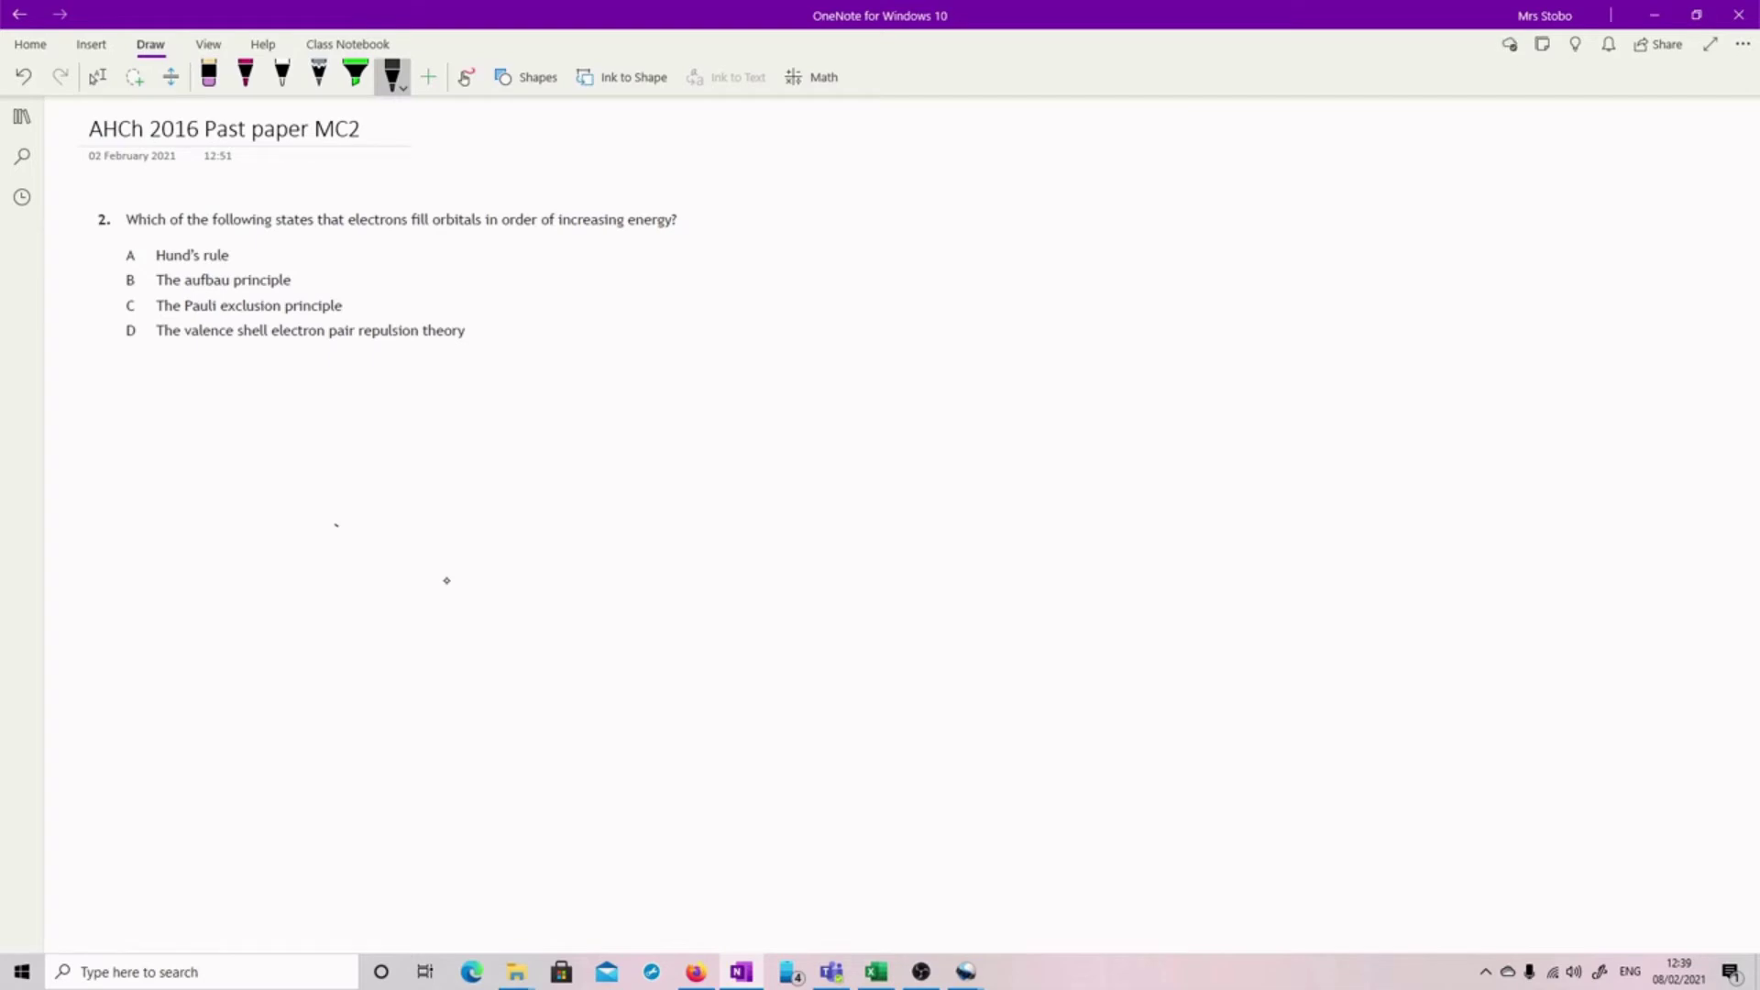
Circle answer B, annotate Hund's rule as maximum multiplicity with spin arrows, then go to MC3
left_click_drag(135, 275, 107, 298)
mouse_move(283, 259)
left_mouse_down()
mouse_move(603, 247)
mouse_move(650, 287)
mouse_move(687, 256)
mouse_move(748, 259)
mouse_move(765, 298)
left_mouse_up()
mouse_move(803, 241)
left_mouse_down()
mouse_move(823, 260)
mouse_move(1010, 255)
left_mouse_up()
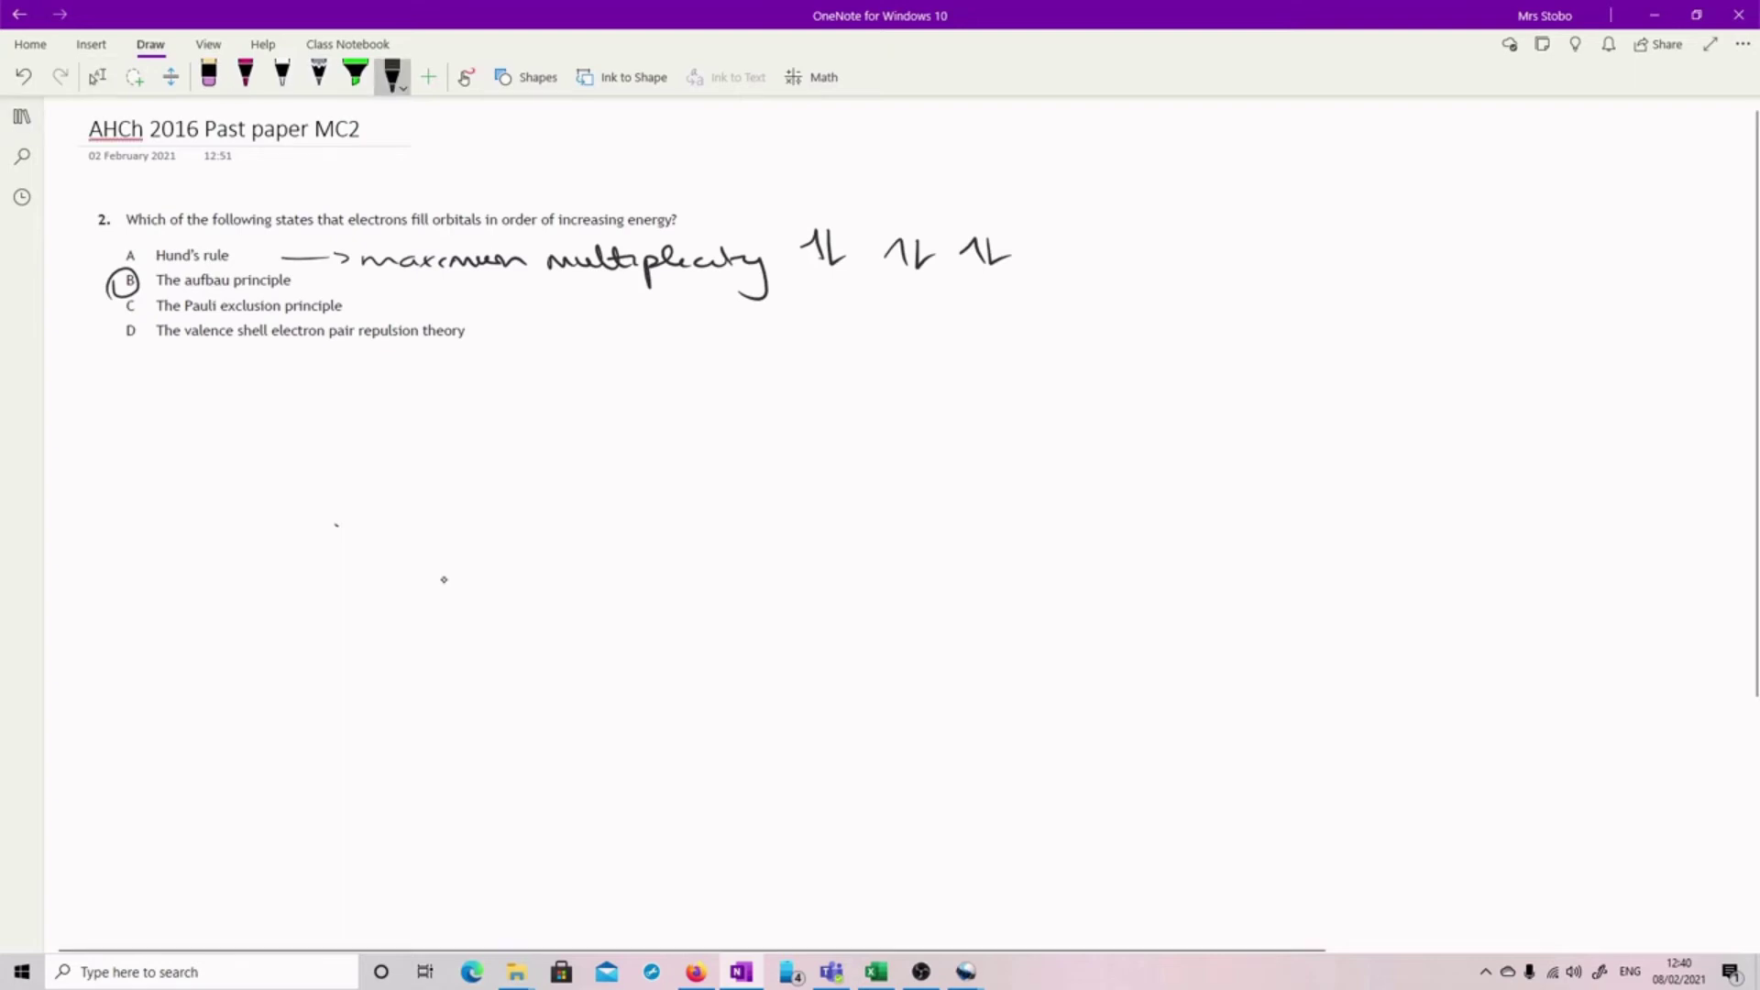
key("ctrl+Page_Down")
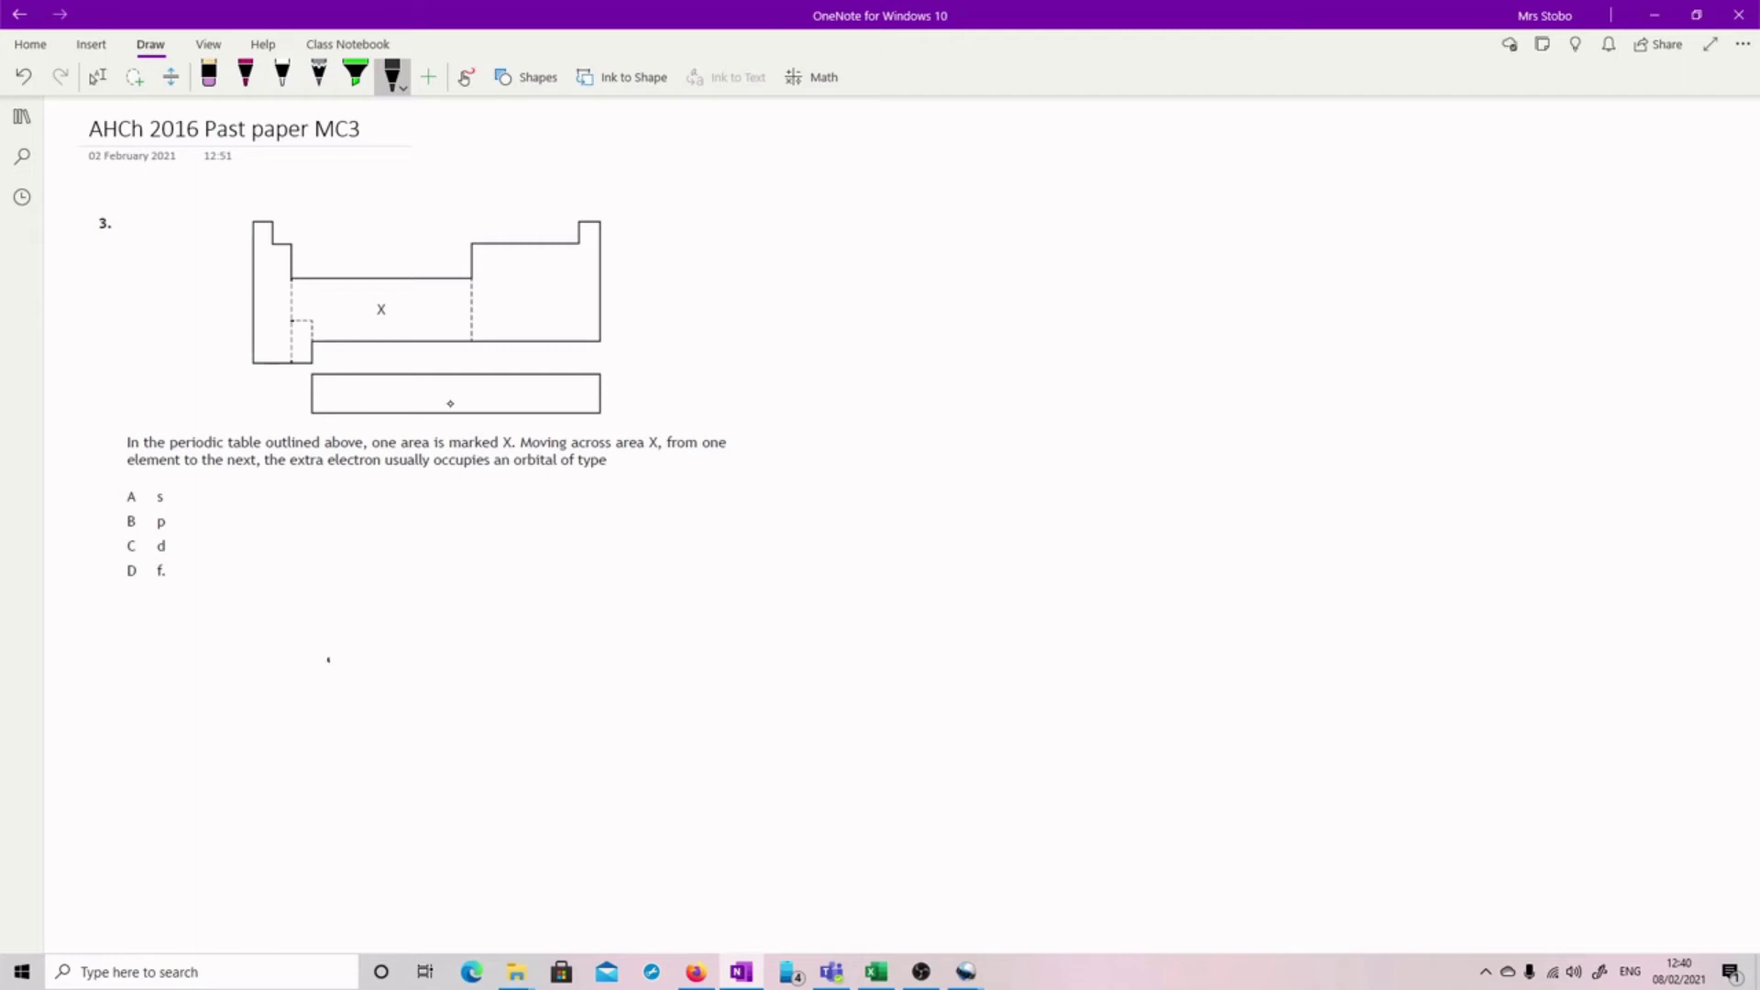
Circle answer C and mark the s, p and f blocks with S, P and f
mouse_move(132, 538)
left_mouse_down()
mouse_move(129, 560)
mouse_move(118, 539)
left_mouse_up()
left_click_drag(274, 269, 258, 300)
left_click_drag(529, 316, 530, 298)
mouse_move(461, 383)
left_mouse_down()
mouse_move(441, 426)
mouse_move(461, 400)
left_mouse_up()
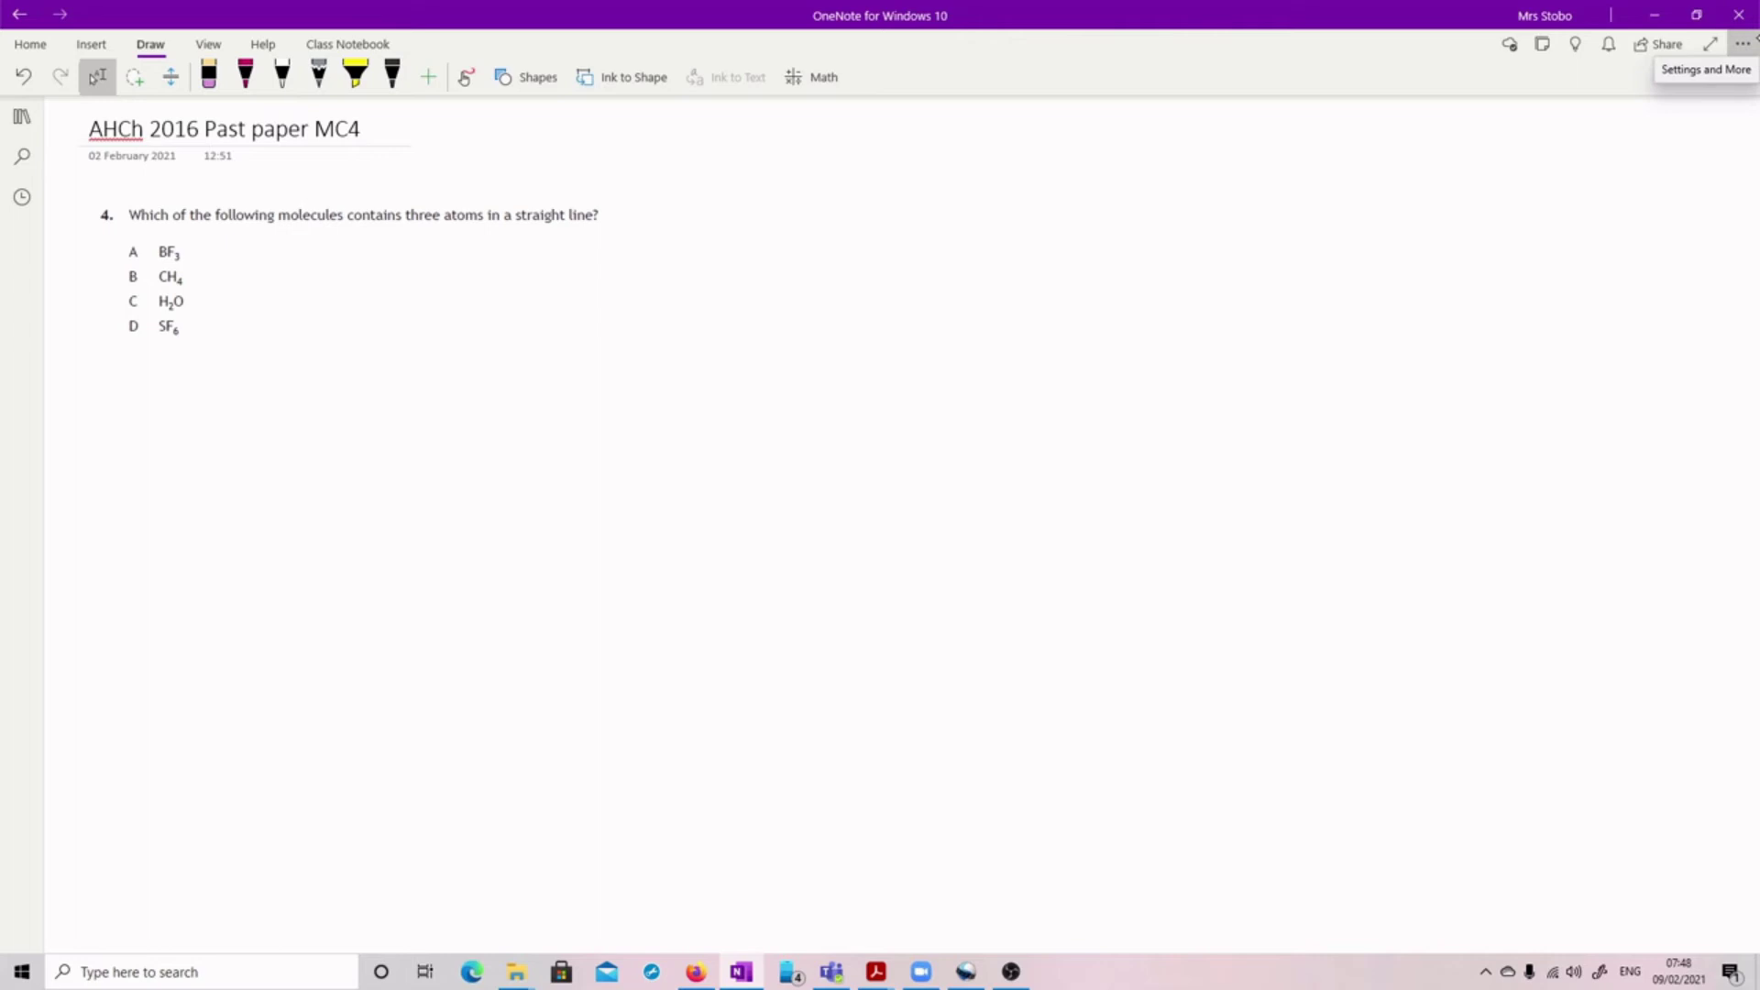
Sketch a linear molecule of three atoms in a row in pink
left_click_drag(327, 417, 528, 419)
left_click(461, 420)
left_click_drag(550, 414, 556, 419)
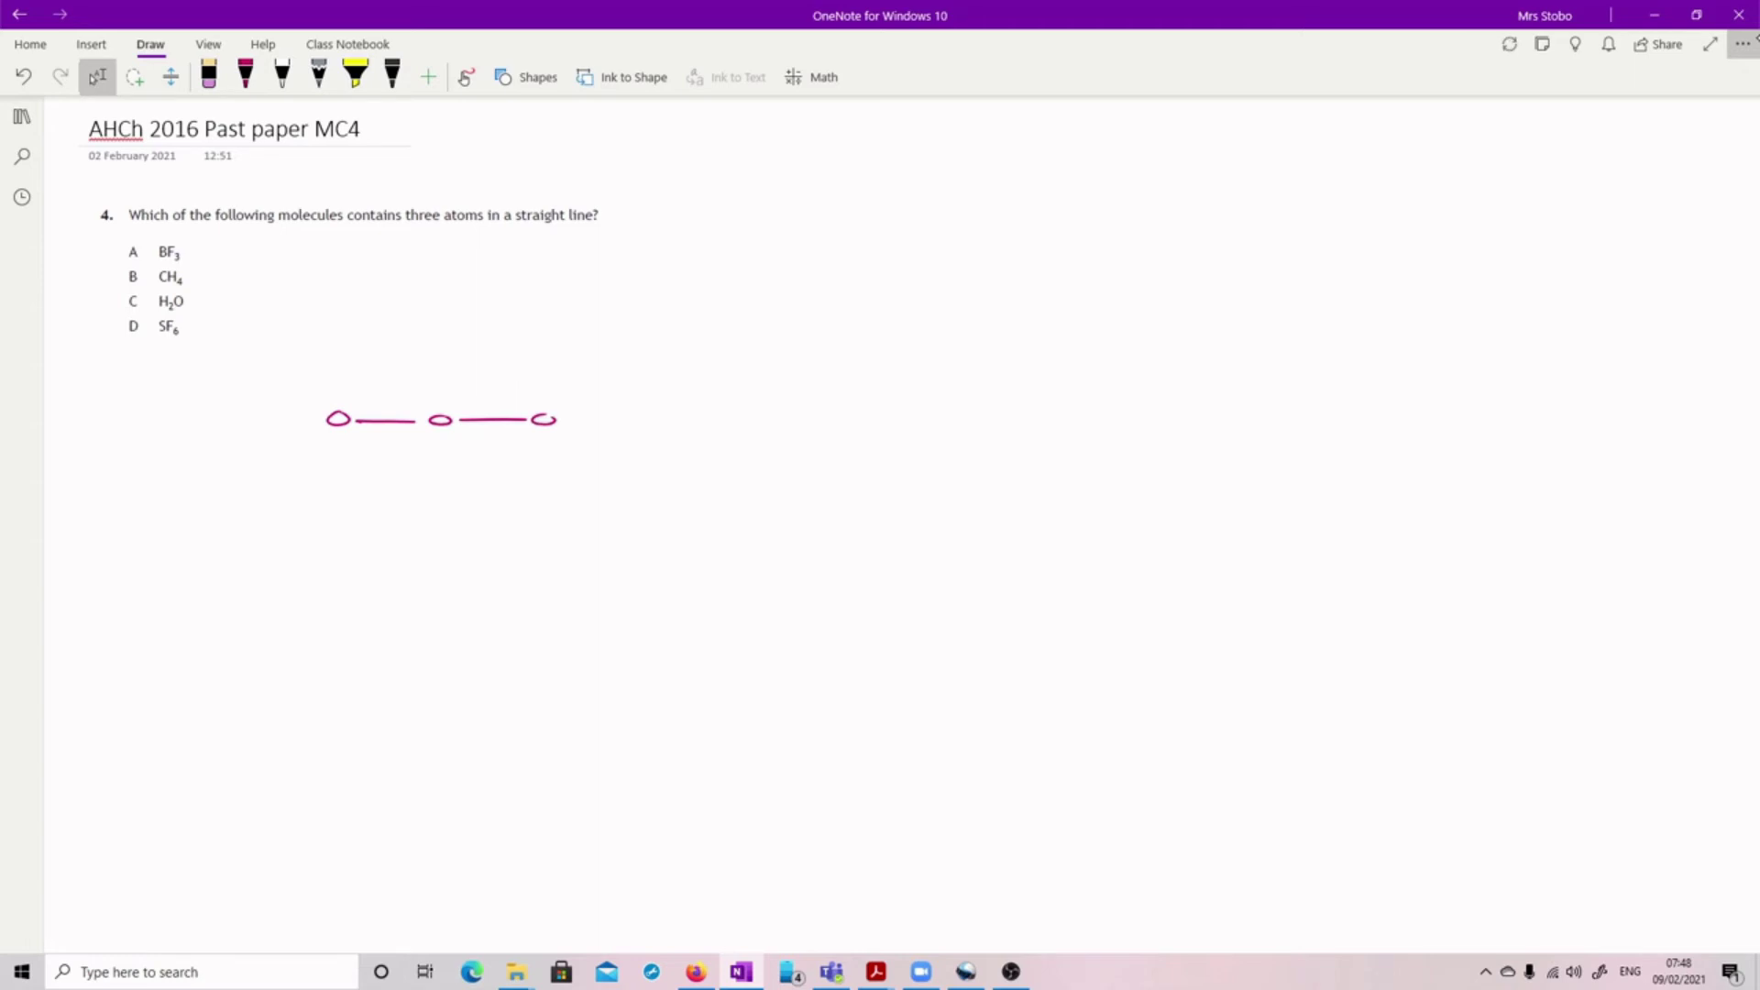
Draw a trigonal planar triangle with a centre point and a vertical axis through it
left_click_drag(438, 556, 561, 643)
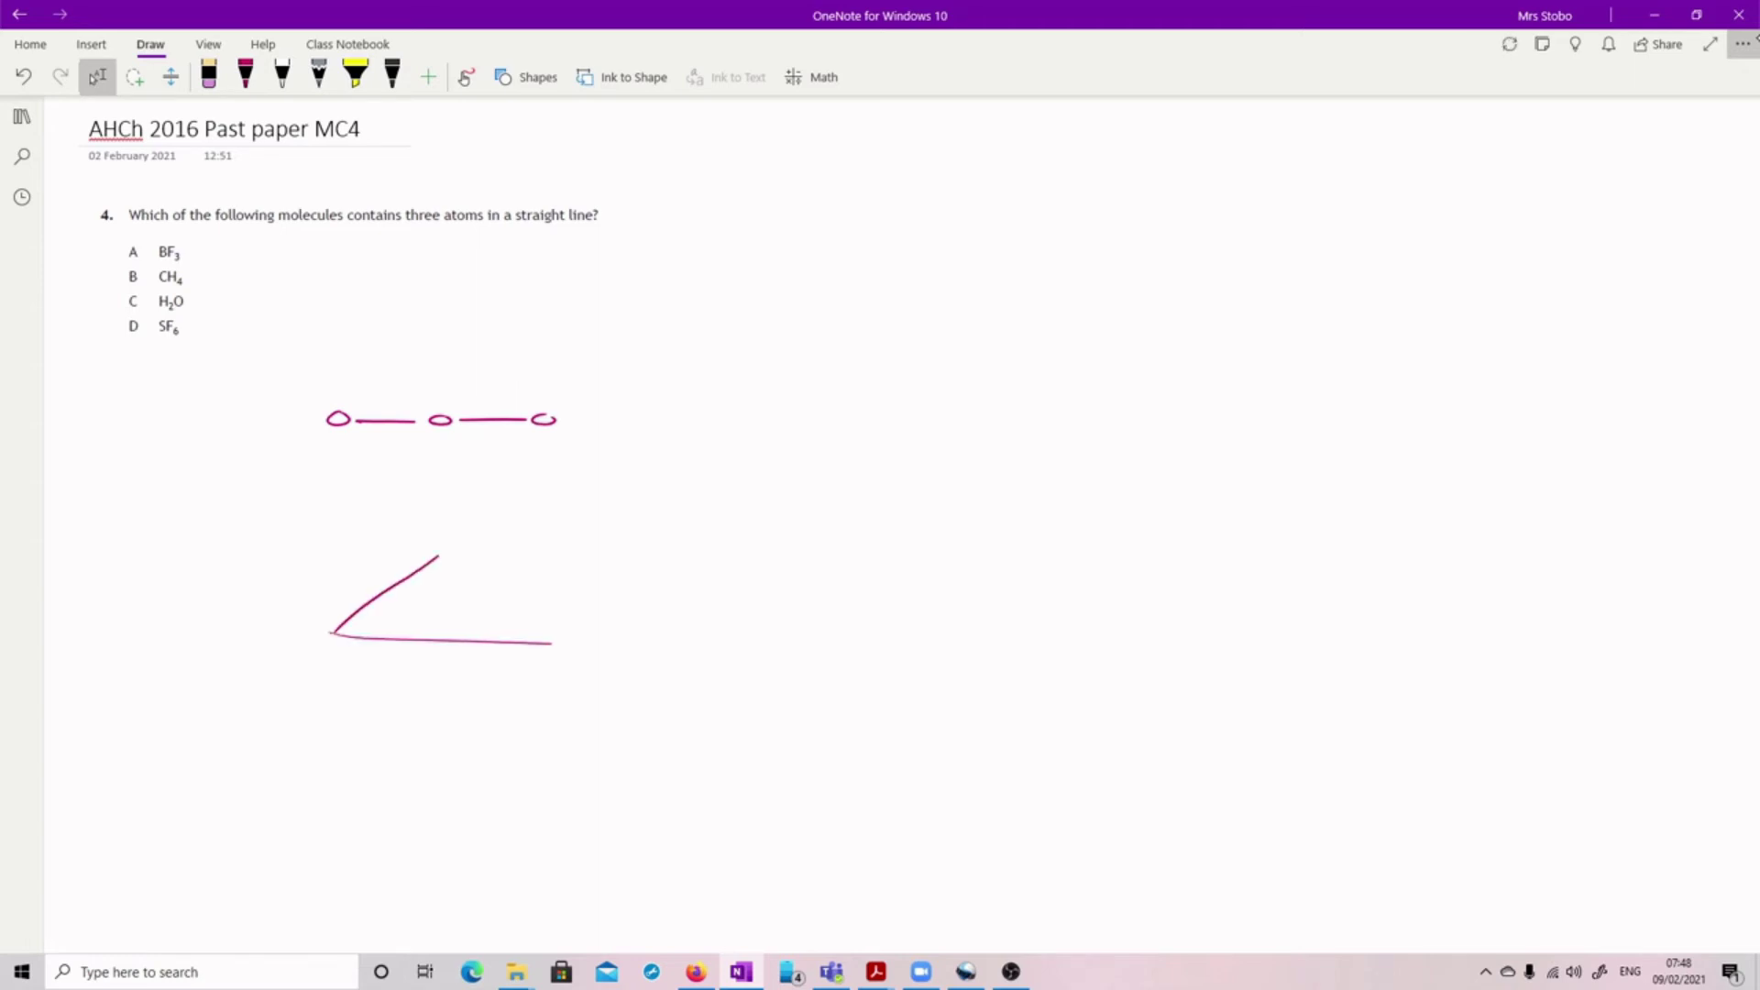
left_click_drag(445, 552, 560, 642)
left_click(447, 590)
left_click_drag(463, 500, 414, 753)
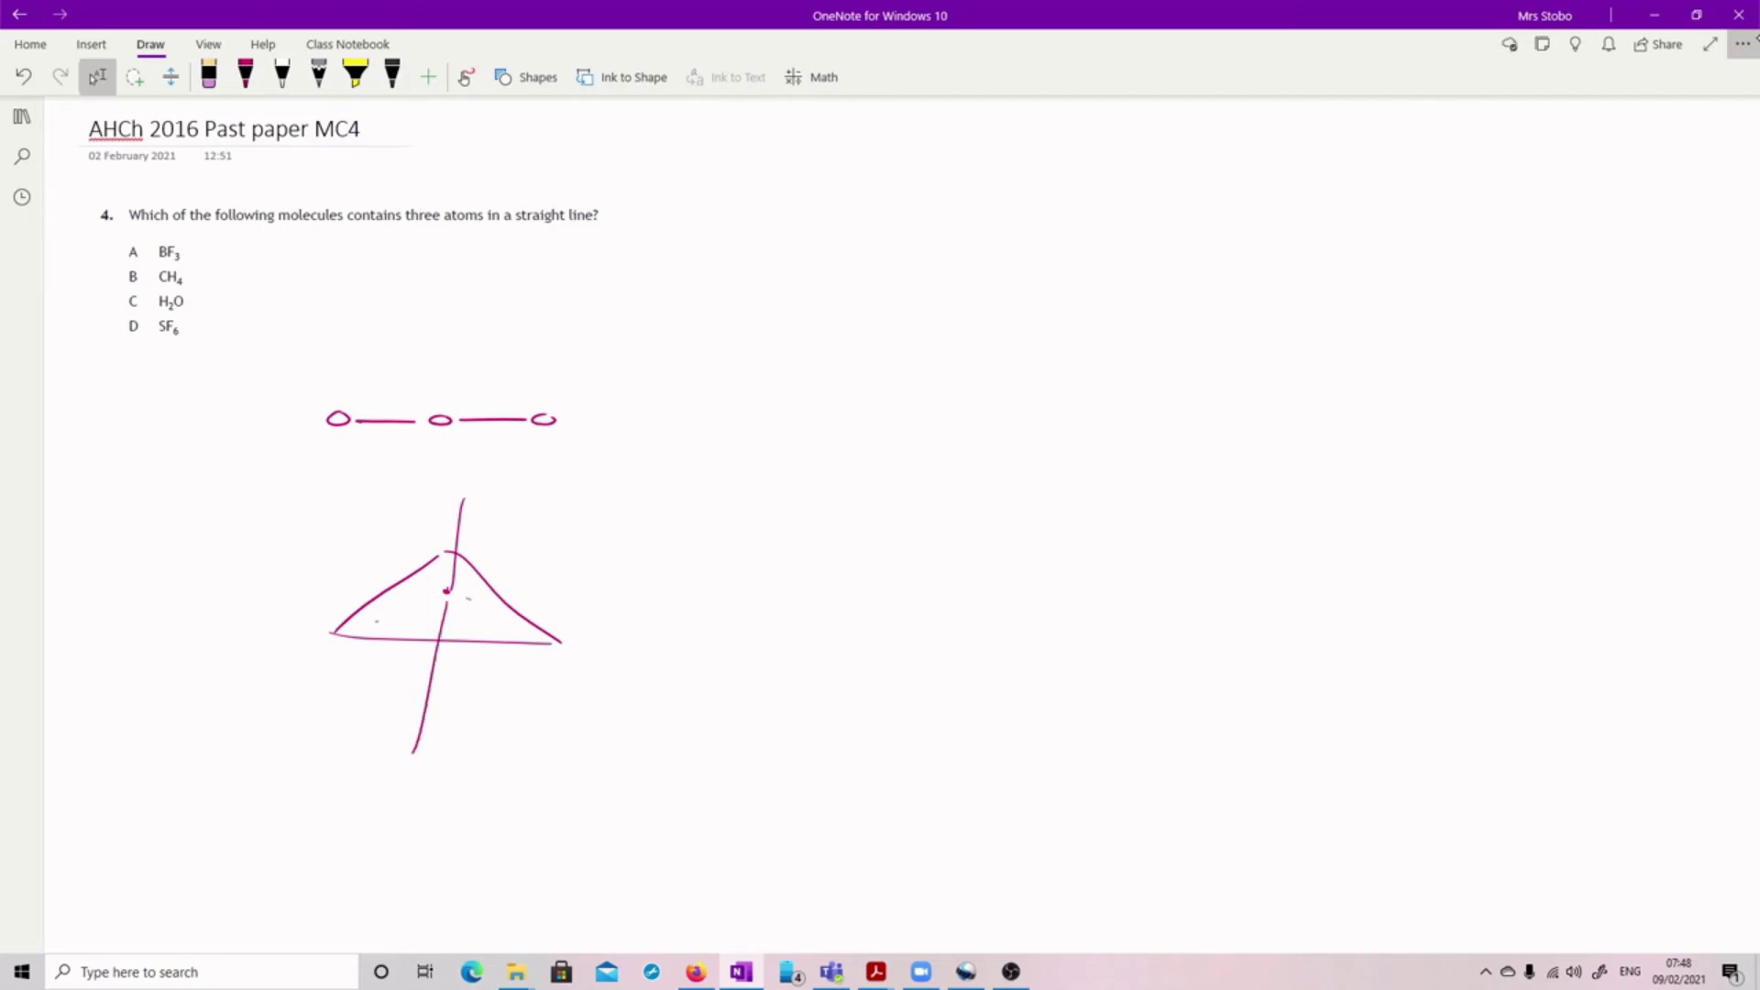
Sketch the octahedron as a square base with diagonals and a vertical axis
mouse_move(695, 634)
left_mouse_down()
mouse_move(743, 569)
mouse_move(844, 658)
left_mouse_up()
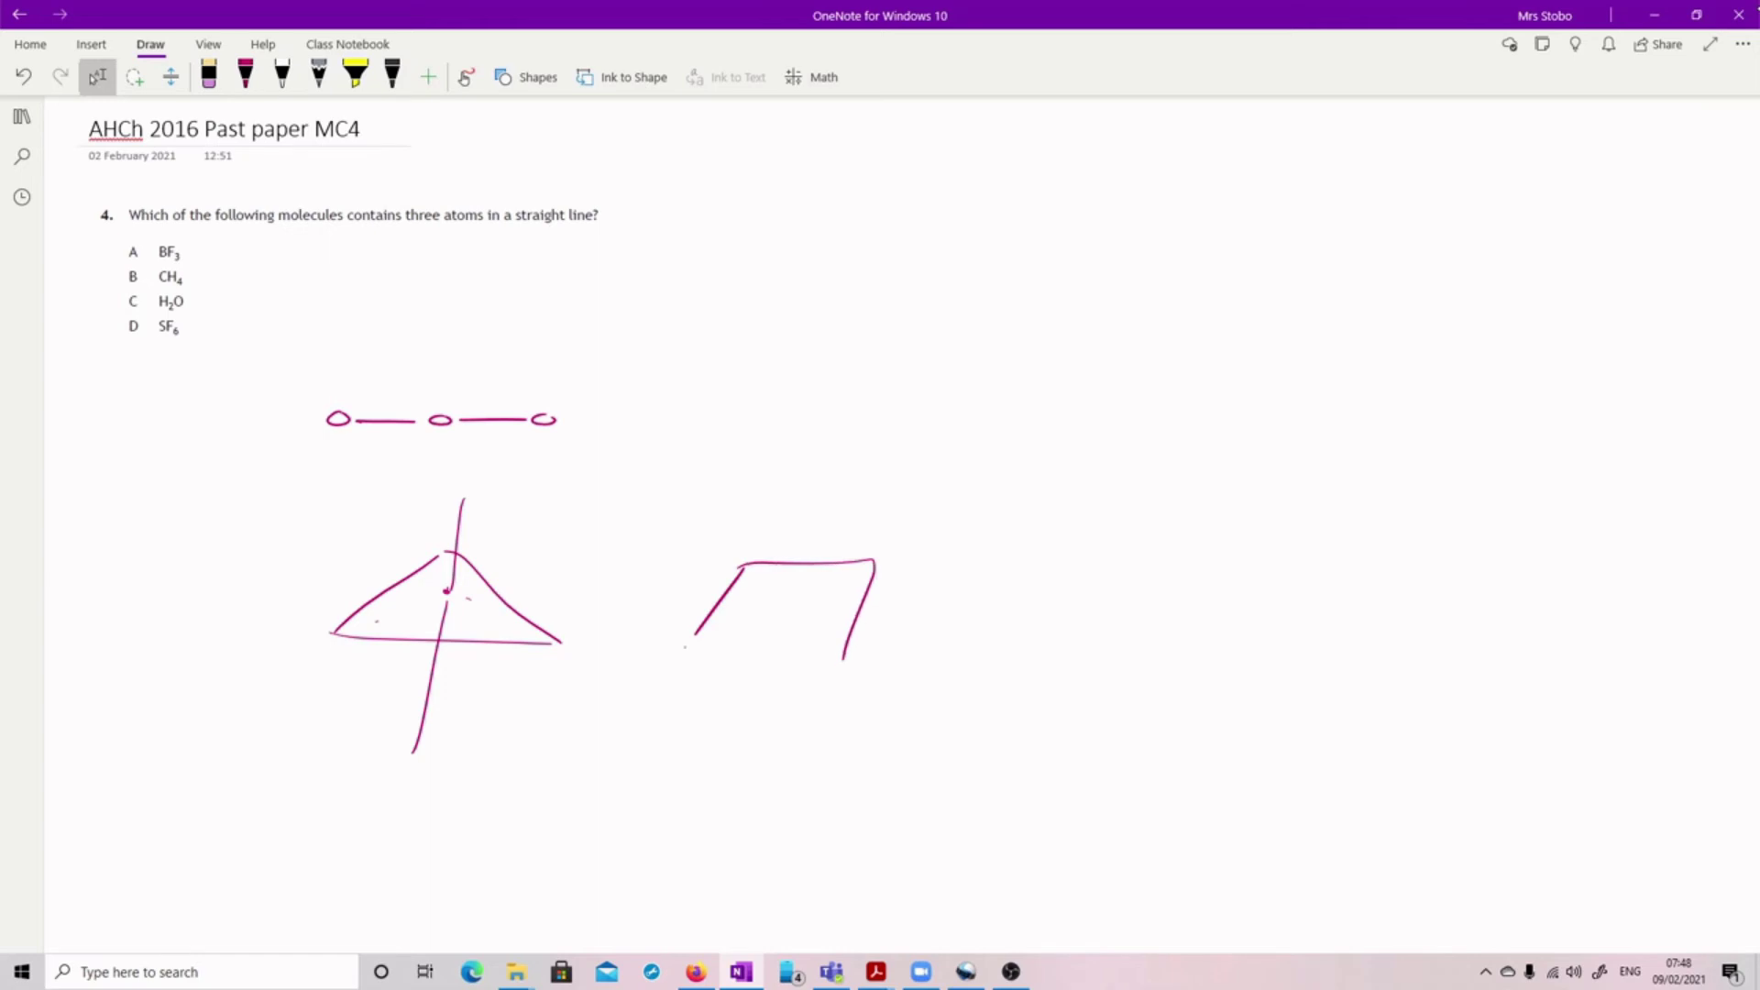
left_click_drag(685, 647, 853, 652)
left_click_drag(744, 565, 859, 654)
left_click_drag(676, 647, 878, 573)
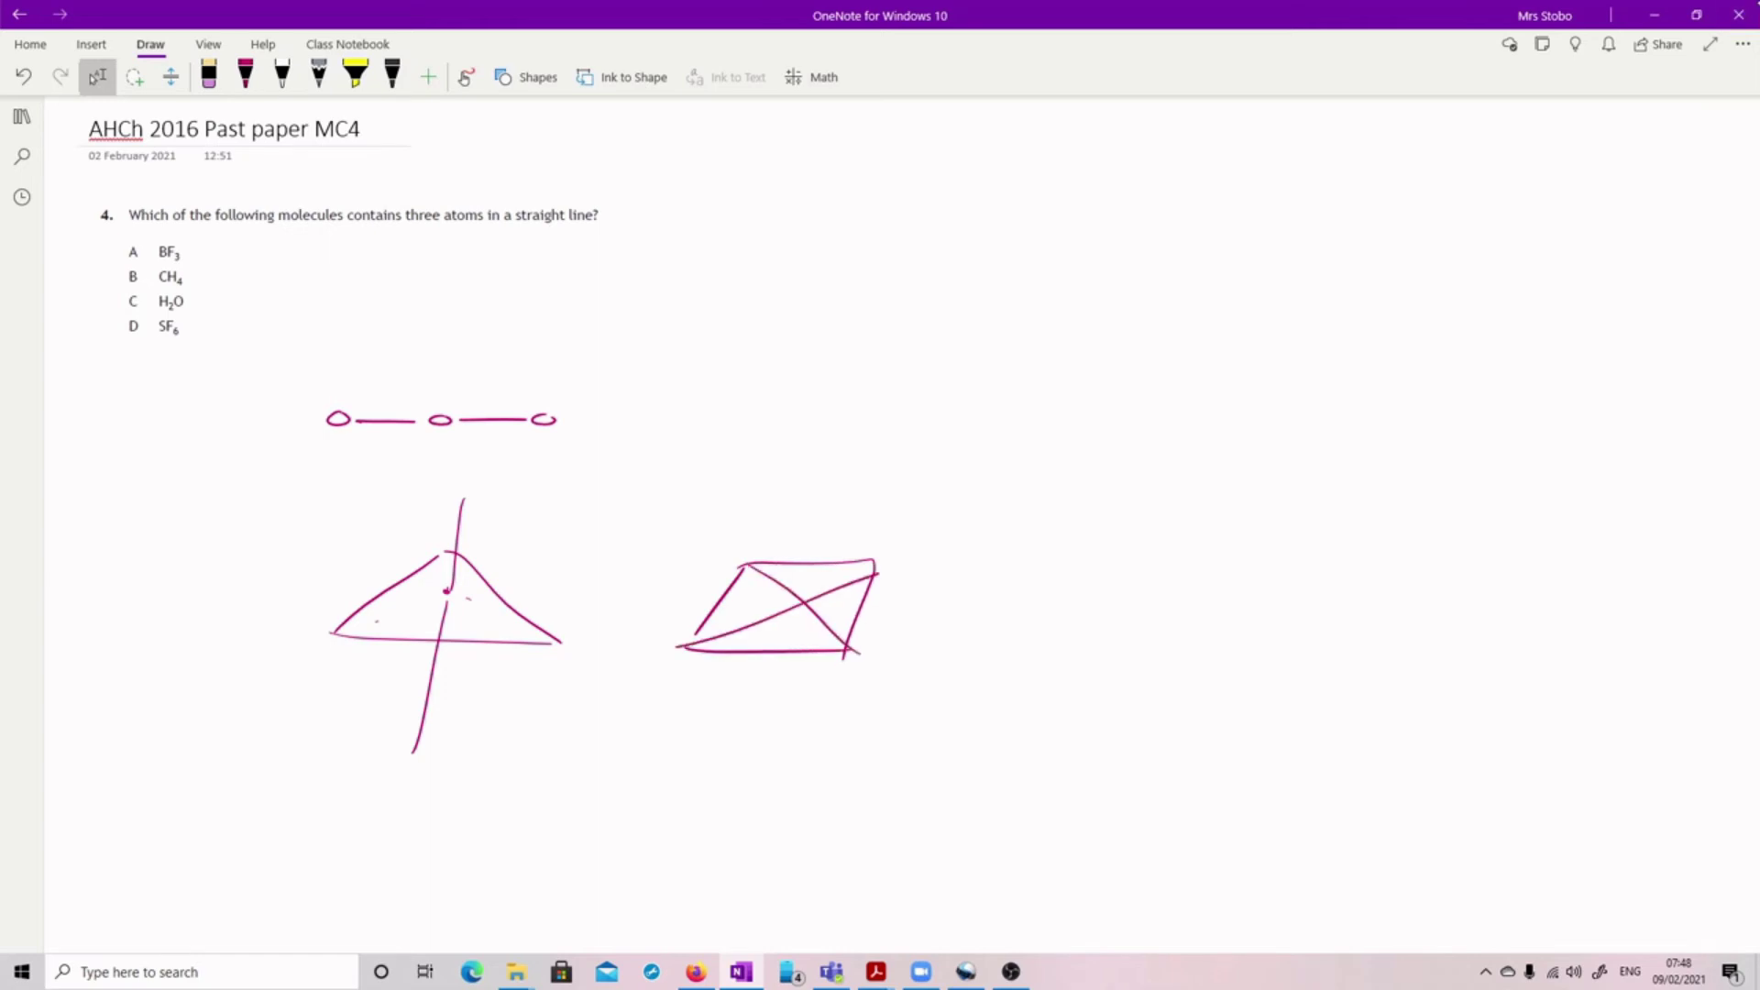
left_click_drag(817, 490, 782, 759)
Write 'trigonal planar' beside BF3
mouse_move(231, 240)
left_mouse_down()
mouse_move(228, 262)
mouse_move(253, 247)
mouse_move(296, 255)
mouse_move(285, 268)
left_mouse_up()
left_click_drag(312, 252, 363, 262)
left_click_drag(371, 242, 403, 282)
left_click_drag(402, 257, 434, 261)
left_click_drag(446, 253, 469, 259)
left_click_drag(472, 257, 516, 251)
Add pink bonds from the triangle's centre to its corners
left_click(246, 77)
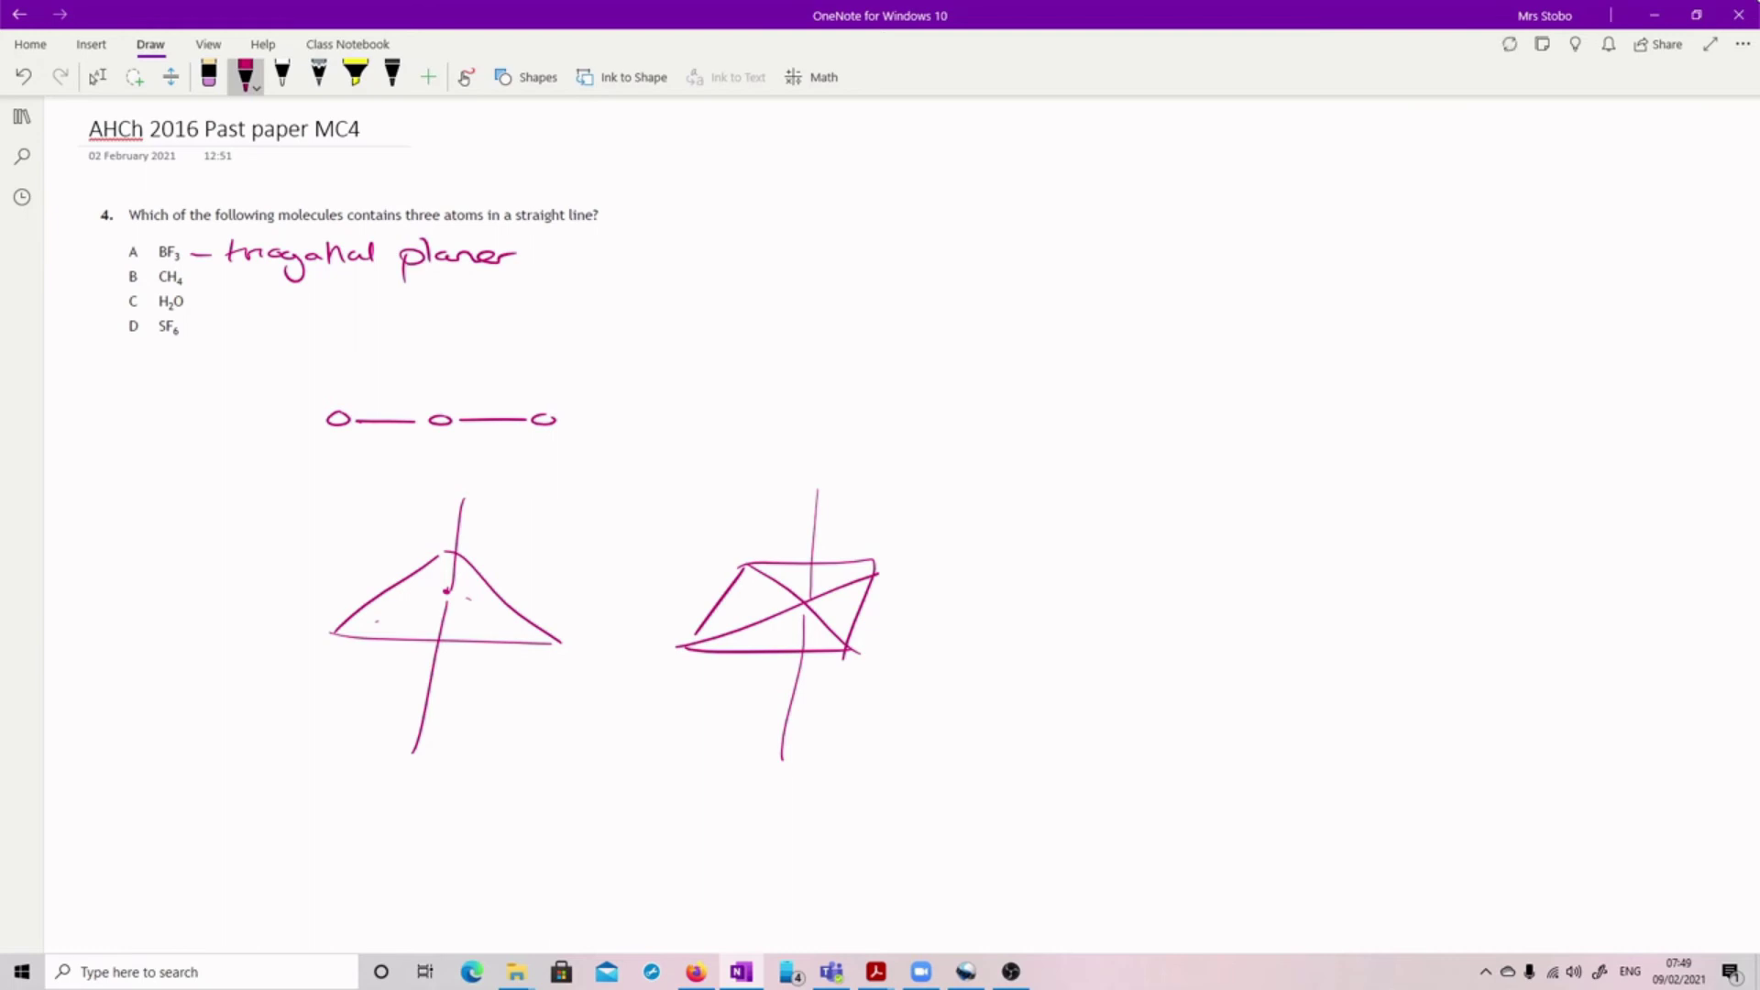
left_click_drag(446, 592, 367, 627)
mouse_move(438, 553)
left_mouse_down()
mouse_move(447, 586)
mouse_move(518, 627)
left_mouse_up()
Write '- tetrahedral' beside CH4
left_click_drag(203, 281, 248, 302)
left_click_drag(243, 288, 285, 298)
left_click_drag(283, 289, 374, 299)
mouse_move(381, 266)
left_mouse_down()
mouse_move(377, 299)
mouse_move(397, 287)
left_mouse_up()
left_click_drag(409, 288, 417, 299)
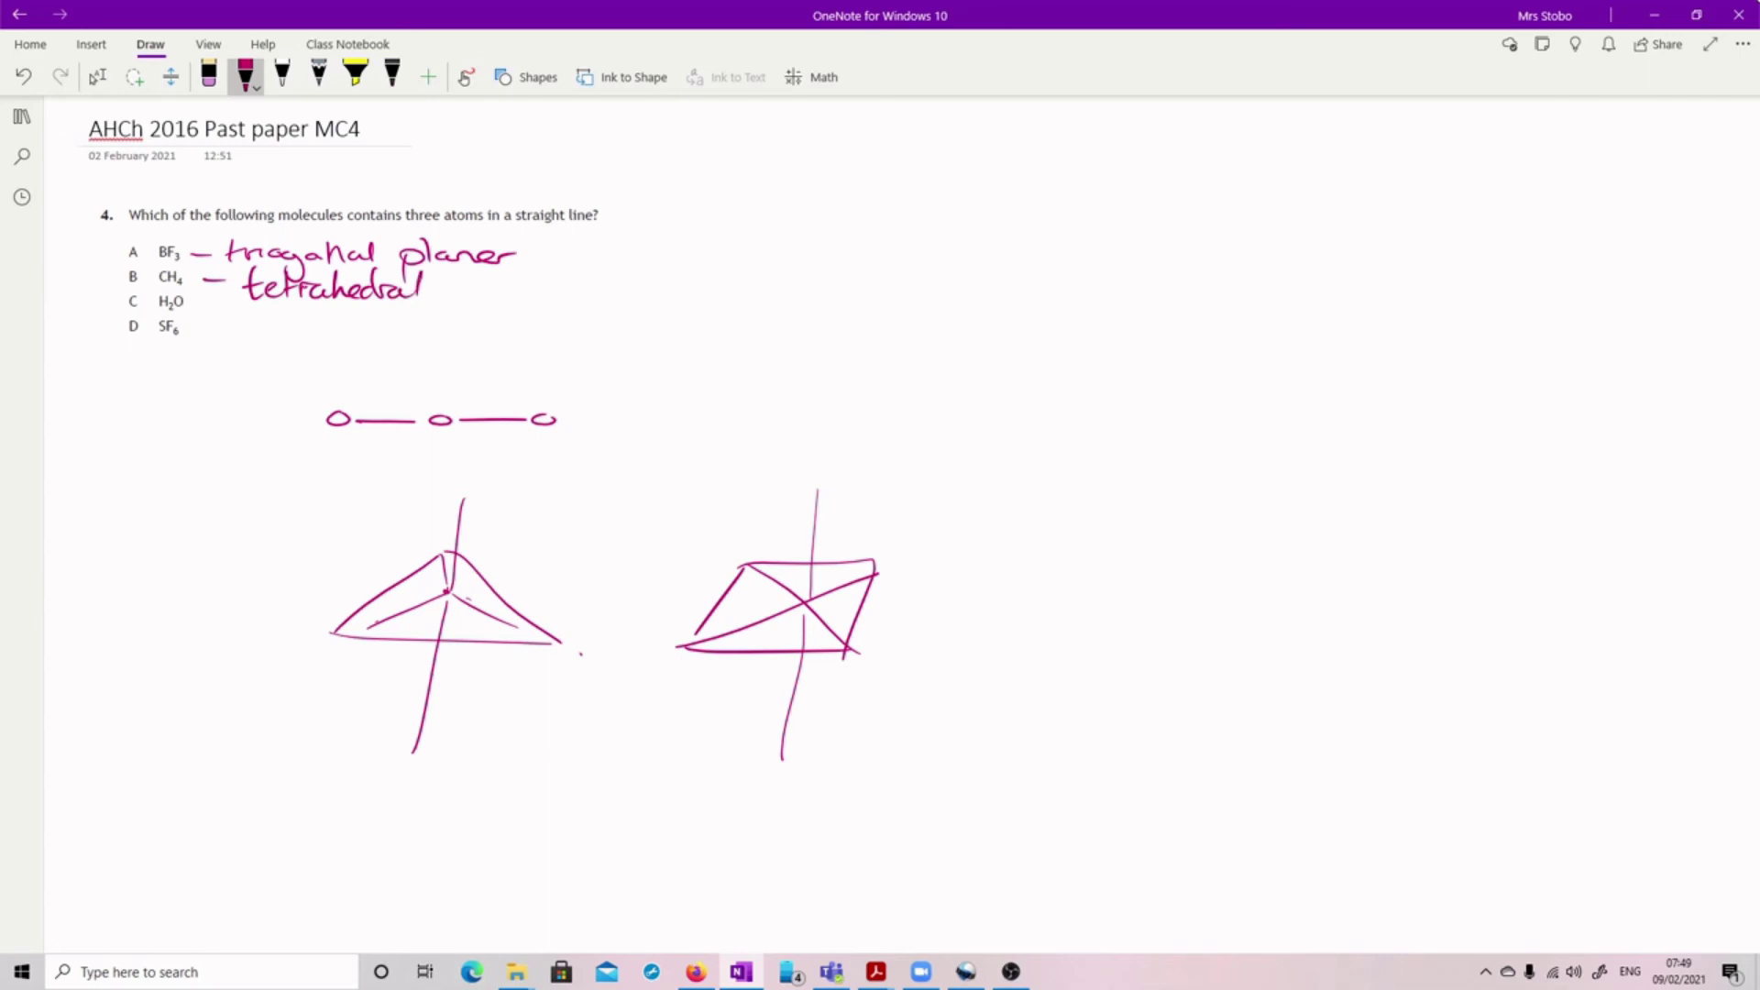
Sketch a tetrahedral carbon with a wedge bond and a 109.5 bond angle
mouse_move(872, 283)
left_mouse_down()
mouse_move(860, 306)
mouse_move(894, 296)
left_mouse_up()
mouse_move(871, 208)
left_mouse_down()
mouse_move(871, 268)
mouse_move(772, 378)
mouse_move(876, 319)
mouse_move(869, 378)
left_mouse_up()
left_click_drag(910, 295, 961, 325)
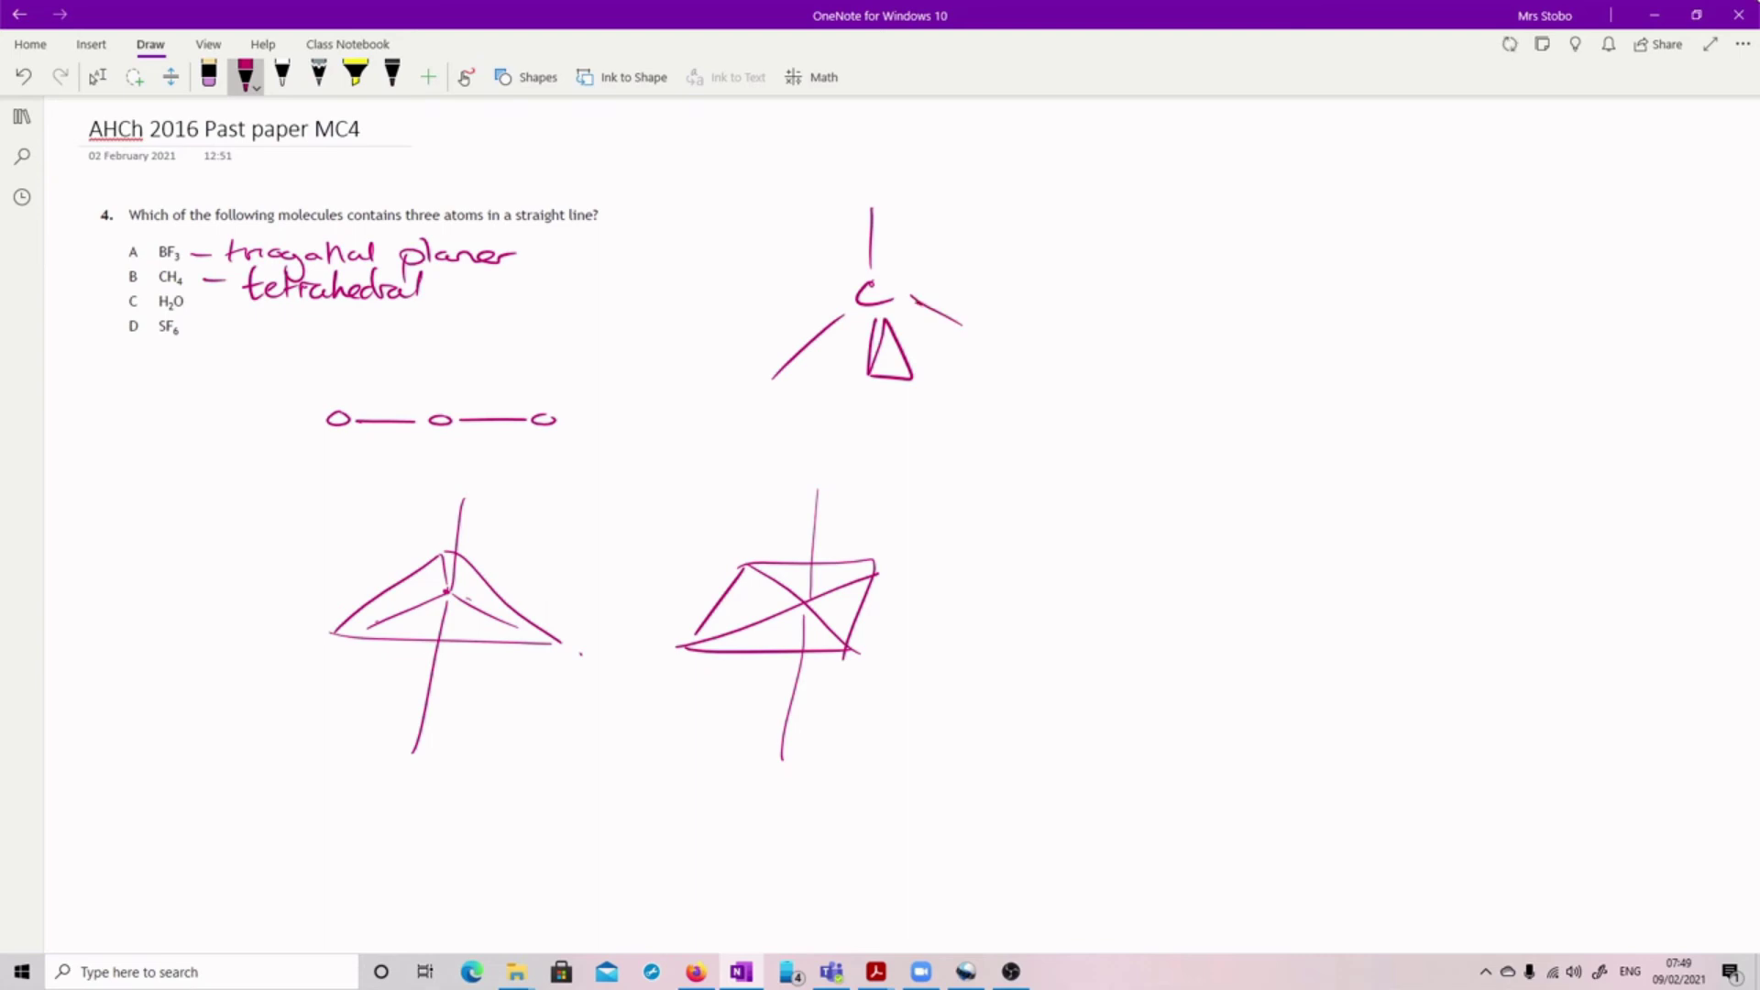
mouse_move(819, 307)
left_mouse_down()
mouse_move(861, 256)
mouse_move(767, 296)
left_mouse_up()
mouse_move(785, 268)
left_mouse_down()
mouse_move(799, 291)
mouse_move(815, 275)
left_mouse_up()
left_click(811, 282)
Write 'non-linear' beside H2O and sketch the bent H–O–H molecule
left_click_drag(217, 316, 374, 318)
left_click(387, 319)
mouse_move(197, 458)
left_mouse_down()
mouse_move(153, 496)
mouse_move(254, 483)
mouse_move(208, 434)
left_mouse_up()
left_click_drag(129, 505, 127, 532)
left_click_drag(128, 519, 144, 530)
left_click_drag(266, 492, 263, 524)
left_click_drag(264, 510, 284, 508)
left_click_drag(283, 494, 284, 524)
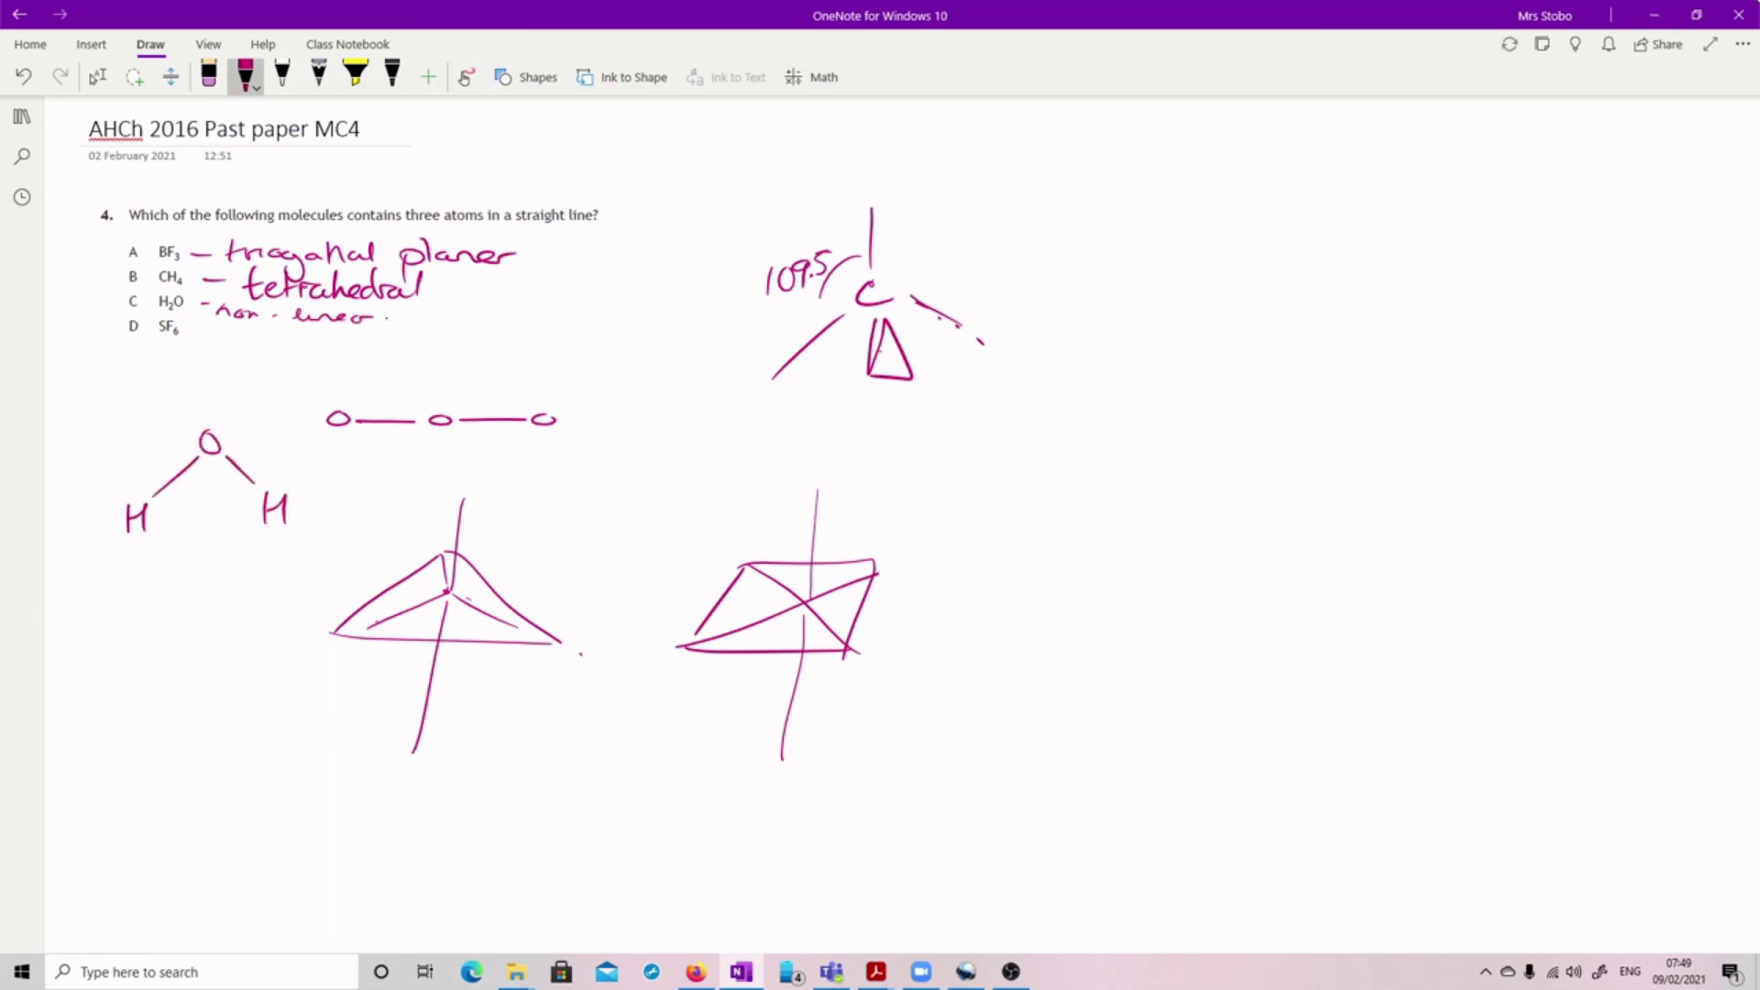
Circle SF6, the octahedron sketch and option D as the answer
mouse_move(179, 313)
left_mouse_down()
mouse_move(183, 347)
mouse_move(200, 321)
left_mouse_up()
mouse_move(821, 442)
left_mouse_down()
mouse_move(780, 799)
mouse_move(808, 469)
left_mouse_up()
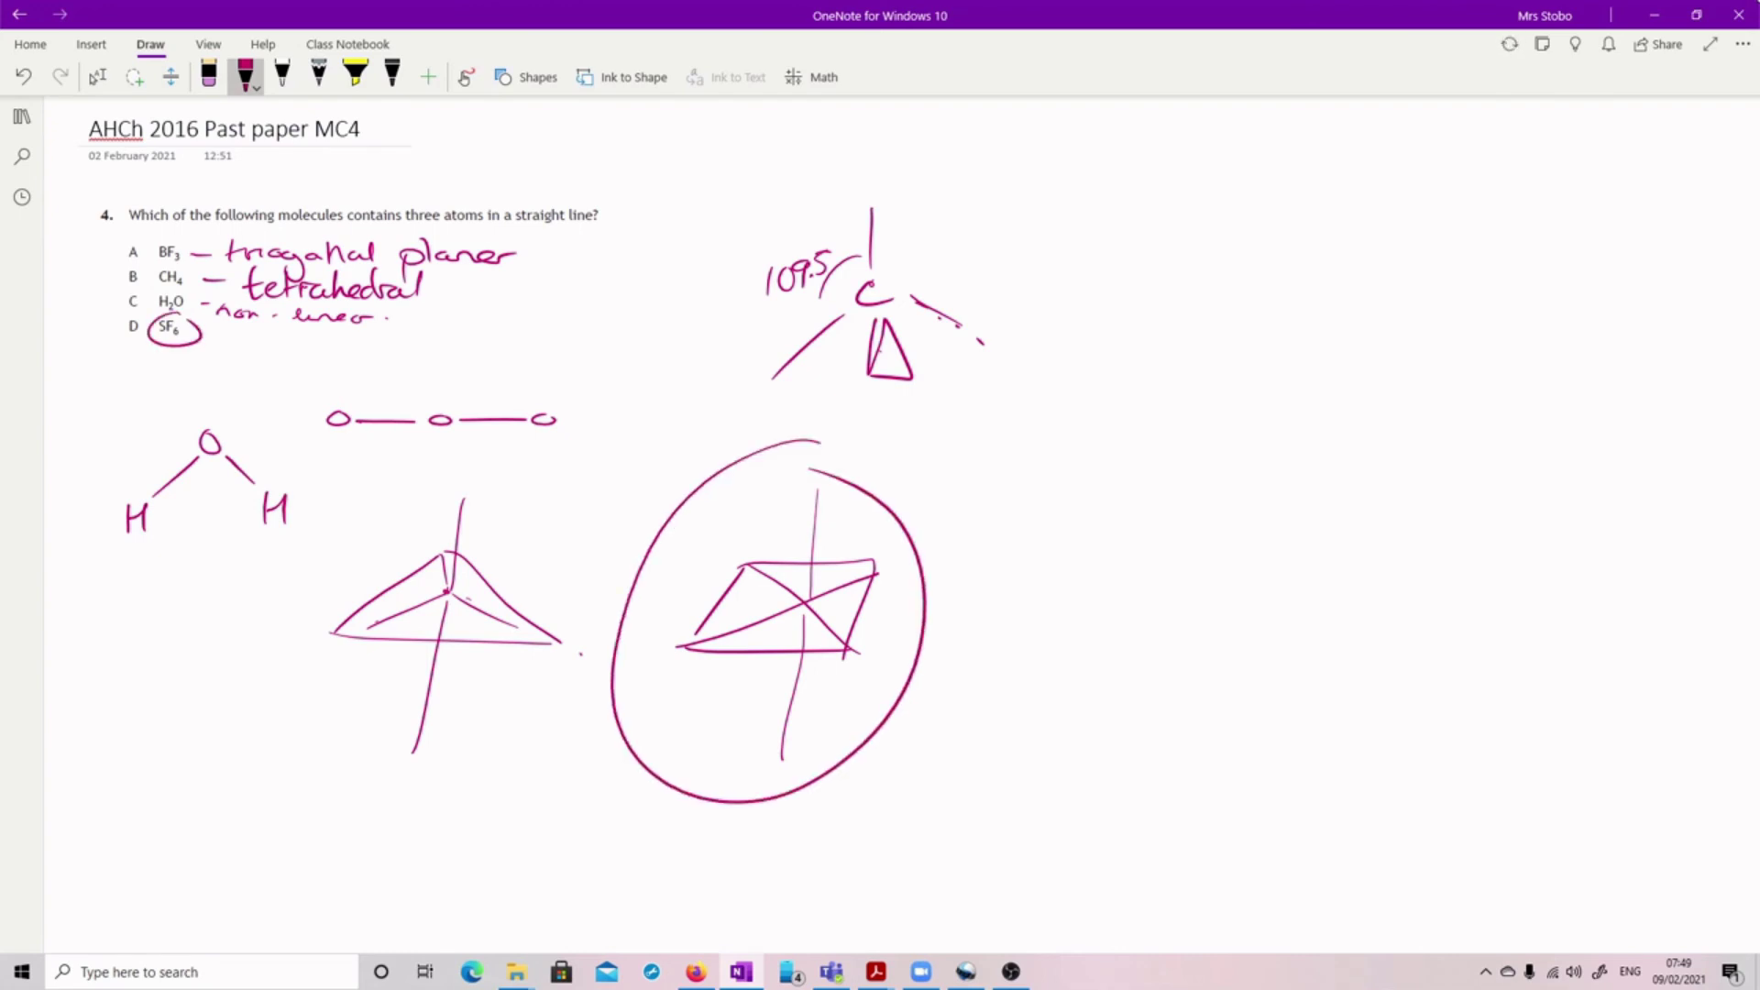
left_click_drag(154, 318, 158, 321)
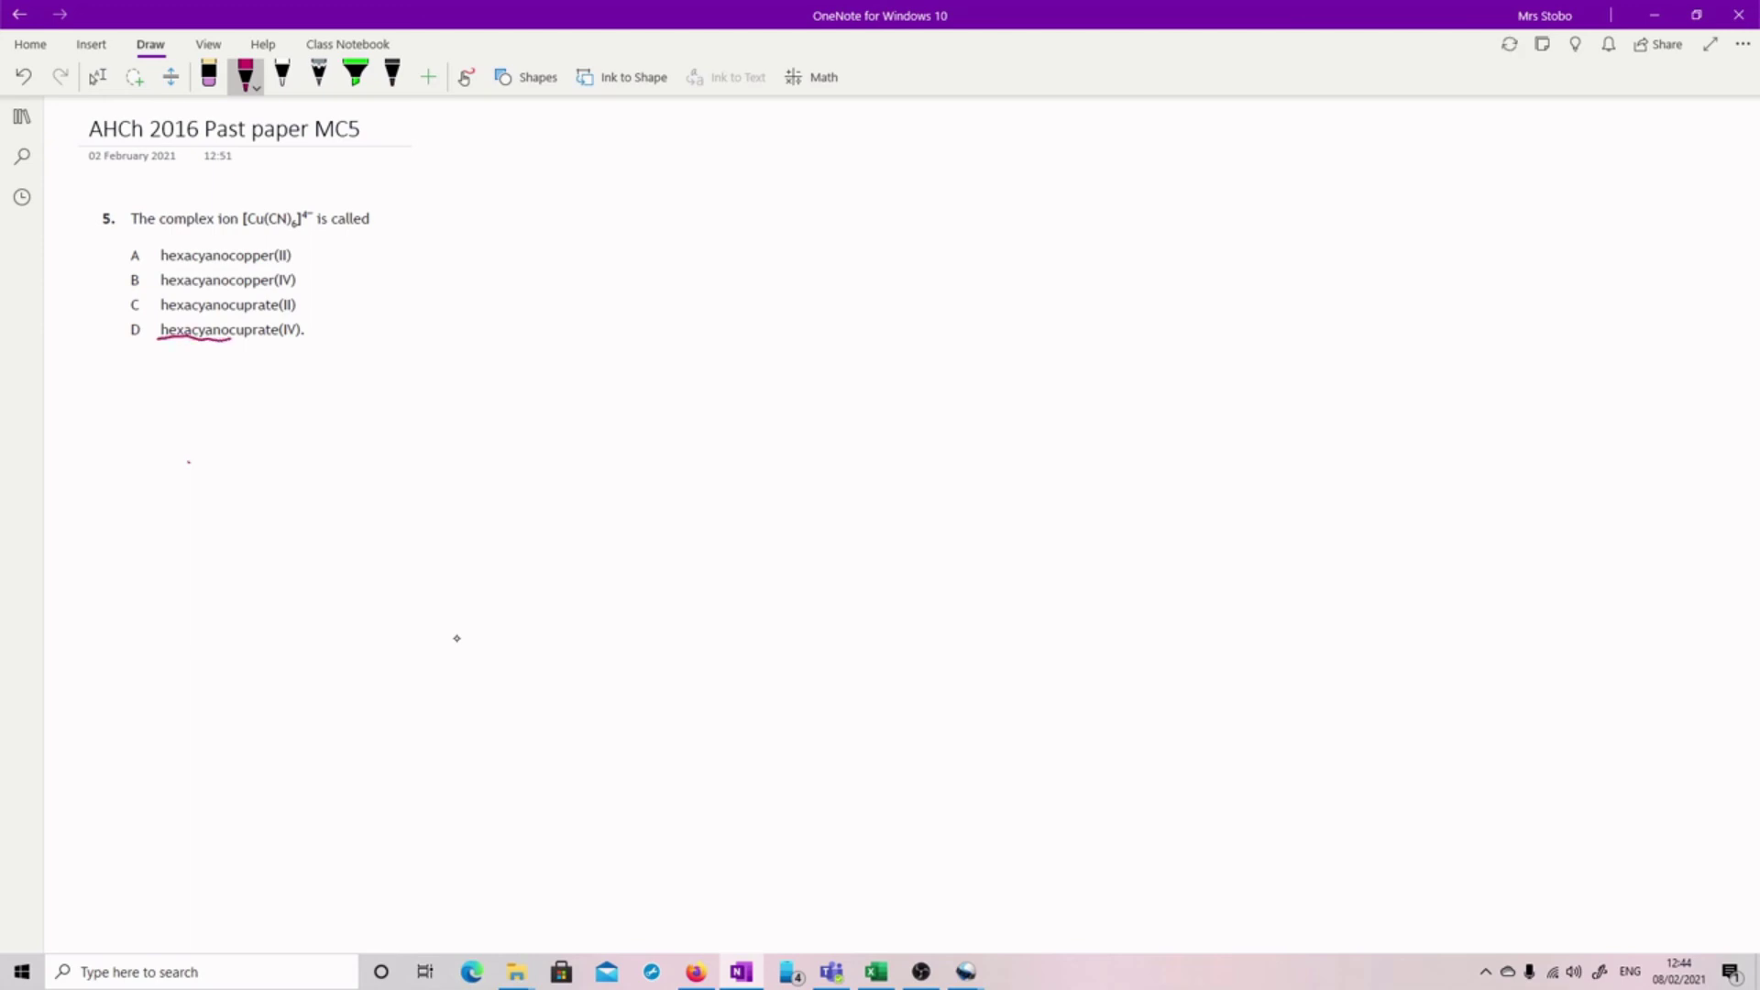
Write 'hexacyano' above '(CN)6' below the options, and underline Cu and 'rate' in option D
mouse_move(142, 370)
left_mouse_down()
mouse_move(198, 423)
mouse_move(330, 417)
left_mouse_up()
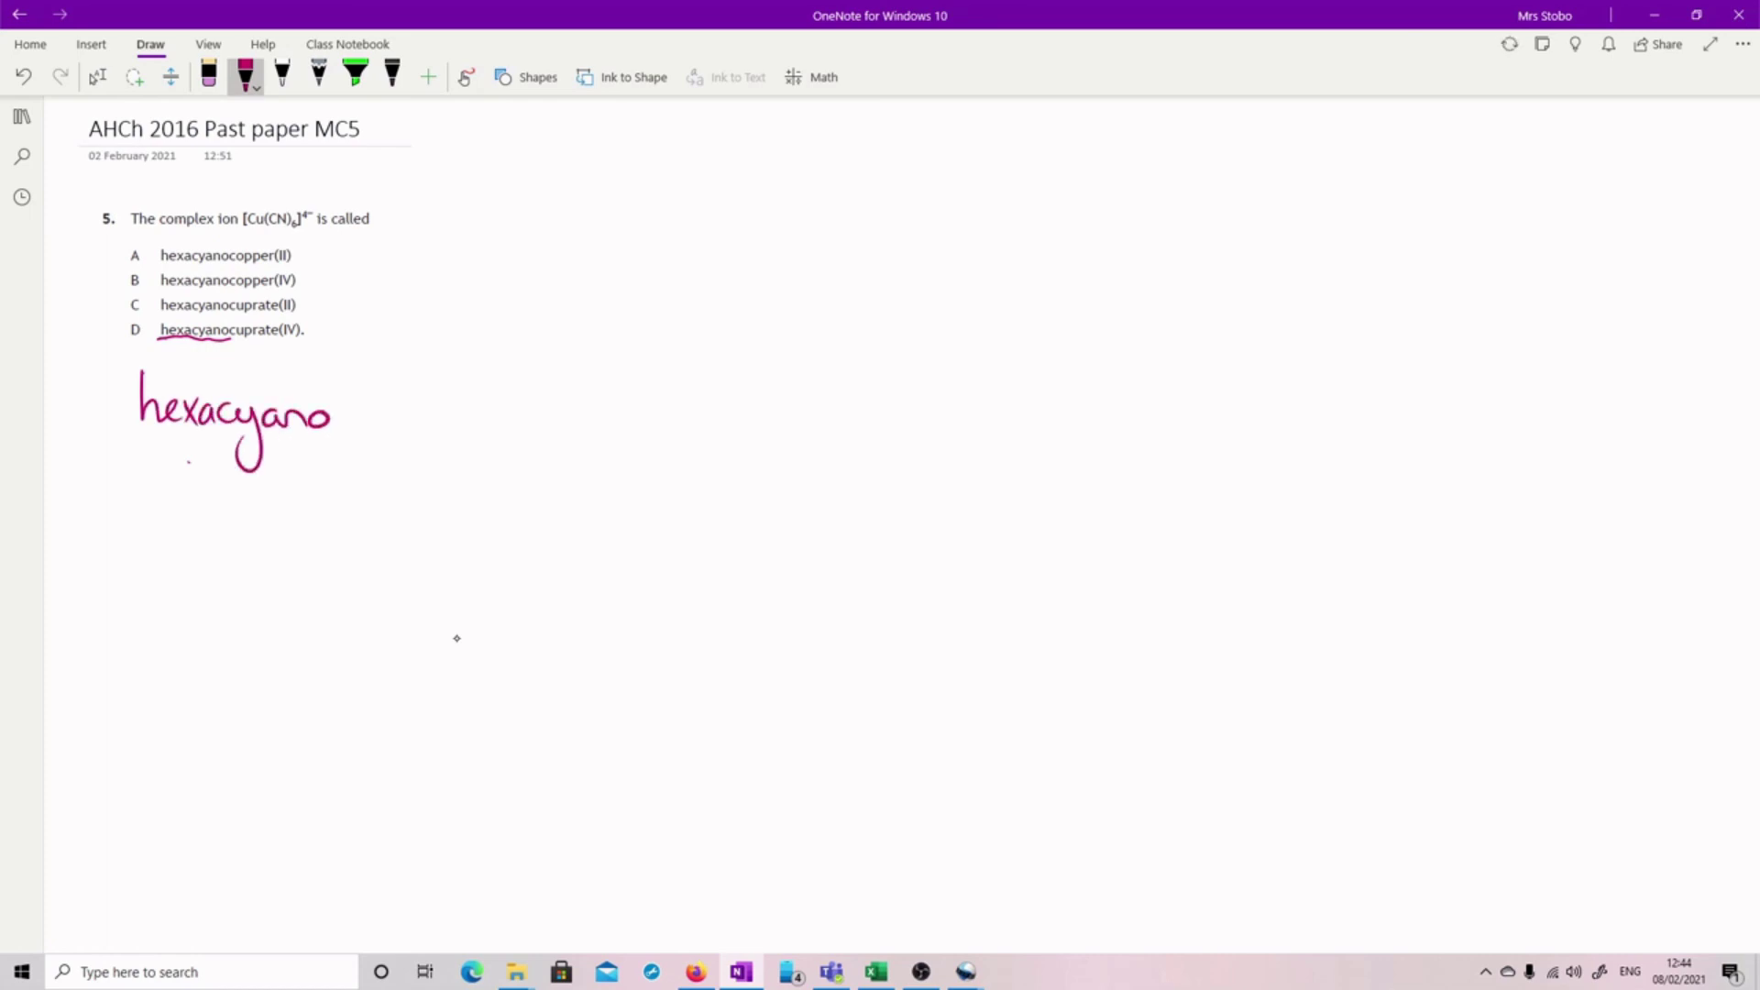
mouse_move(186, 475)
left_mouse_down()
mouse_move(183, 518)
mouse_move(220, 476)
mouse_move(173, 546)
mouse_move(247, 533)
left_mouse_up()
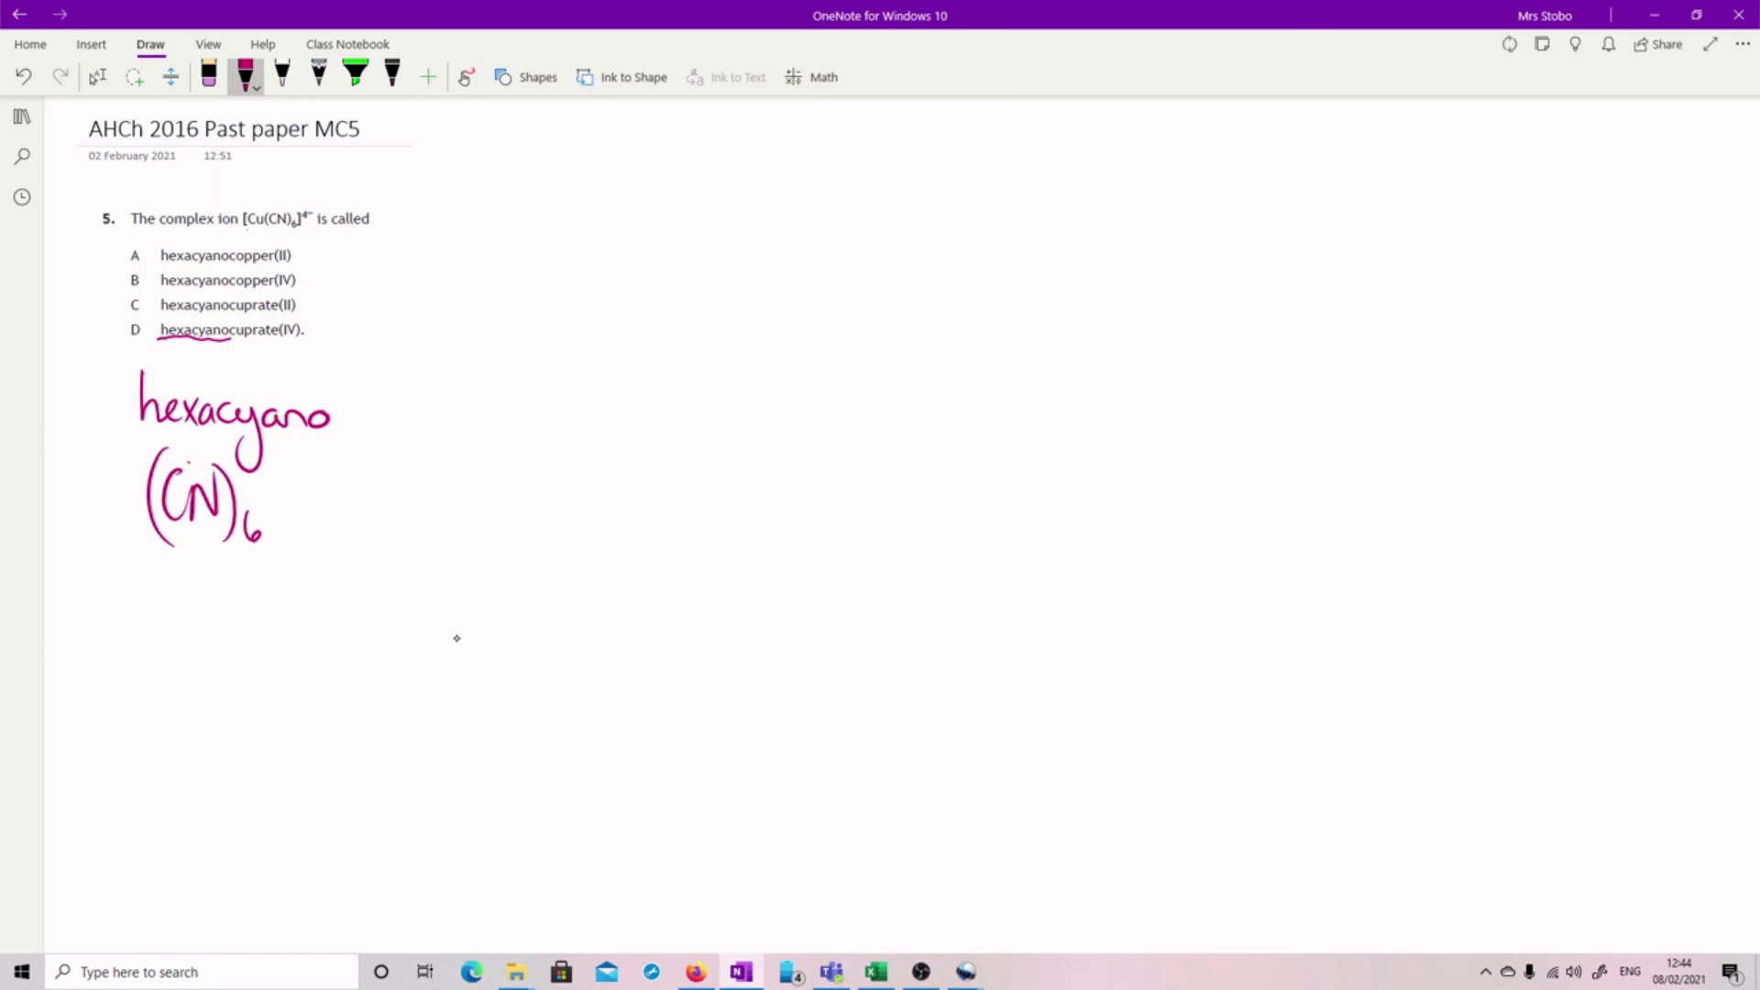
left_click_drag(246, 230, 263, 228)
left_click_drag(259, 342, 277, 345)
Write the first line of working: Cu + (6x-1) = -4
mouse_move(473, 265)
left_mouse_down()
mouse_move(468, 309)
mouse_move(549, 288)
left_mouse_up()
mouse_move(538, 272)
left_mouse_down()
mouse_move(538, 305)
mouse_move(630, 302)
left_mouse_up()
mouse_move(631, 279)
left_mouse_down()
mouse_move(611, 302)
mouse_move(685, 294)
left_mouse_up()
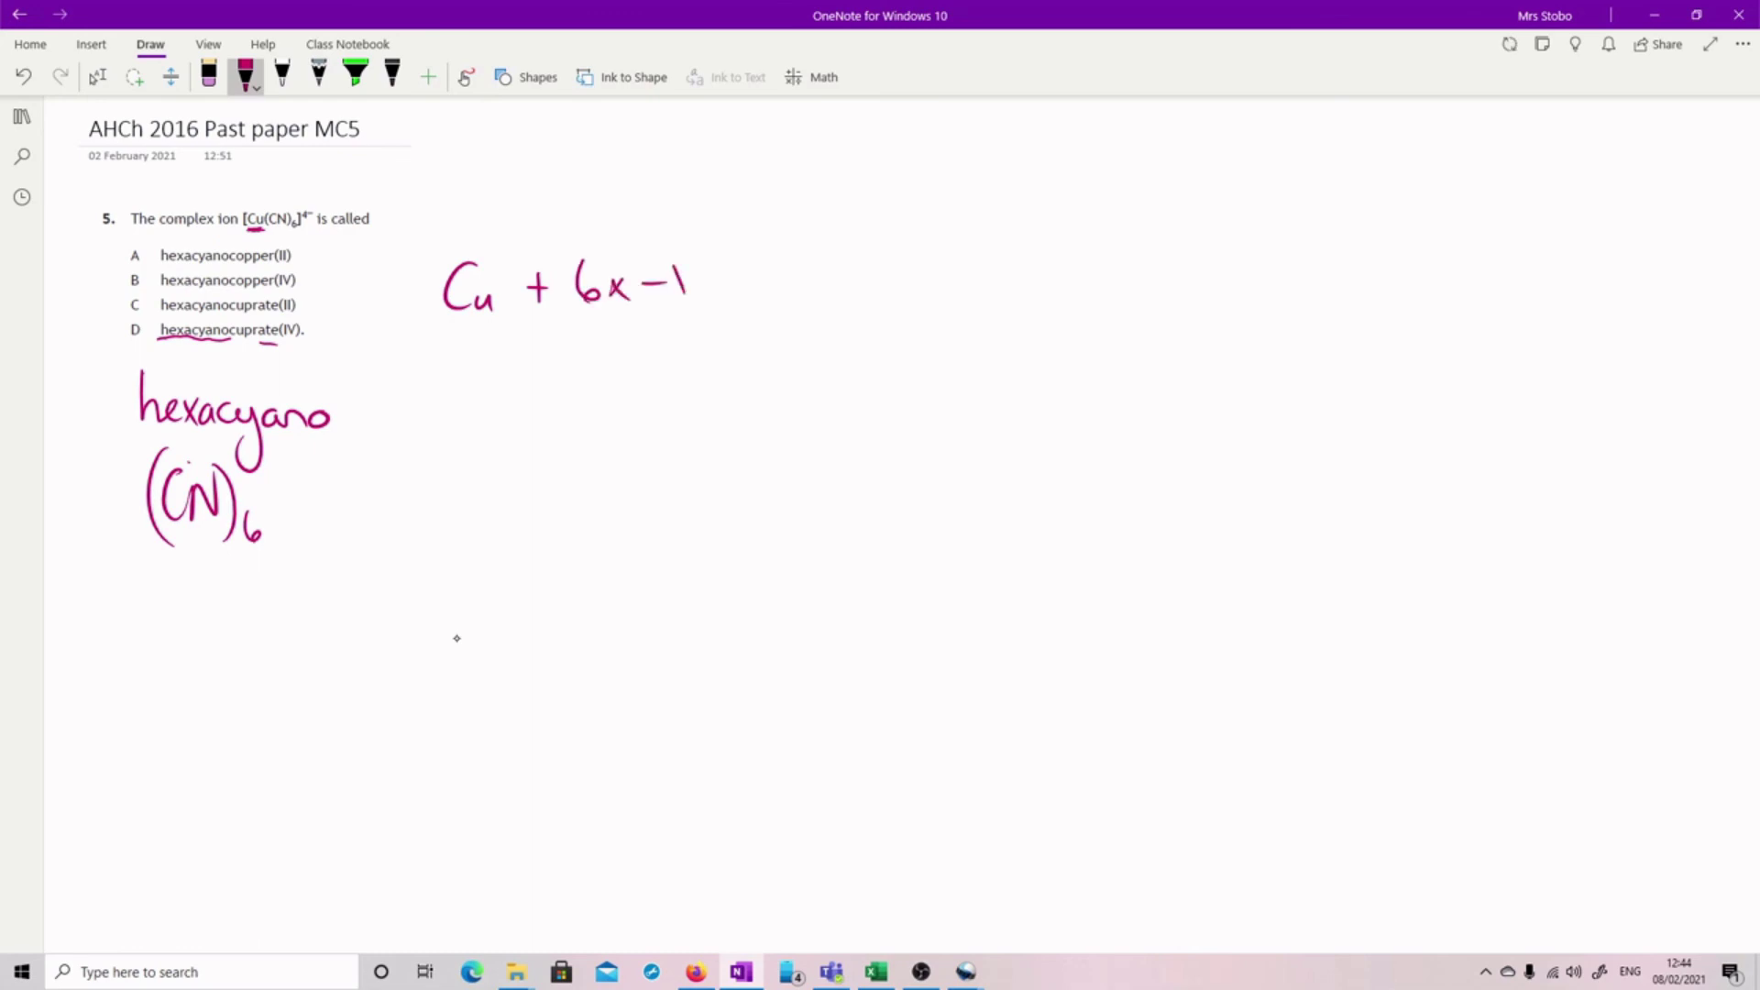
left_click_drag(575, 244, 566, 318)
left_click_drag(695, 244, 704, 320)
left_click_drag(757, 268, 849, 280)
mouse_move(878, 258)
left_mouse_down()
mouse_move(870, 280)
mouse_move(905, 281)
left_mouse_up()
left_click_drag(892, 270, 885, 307)
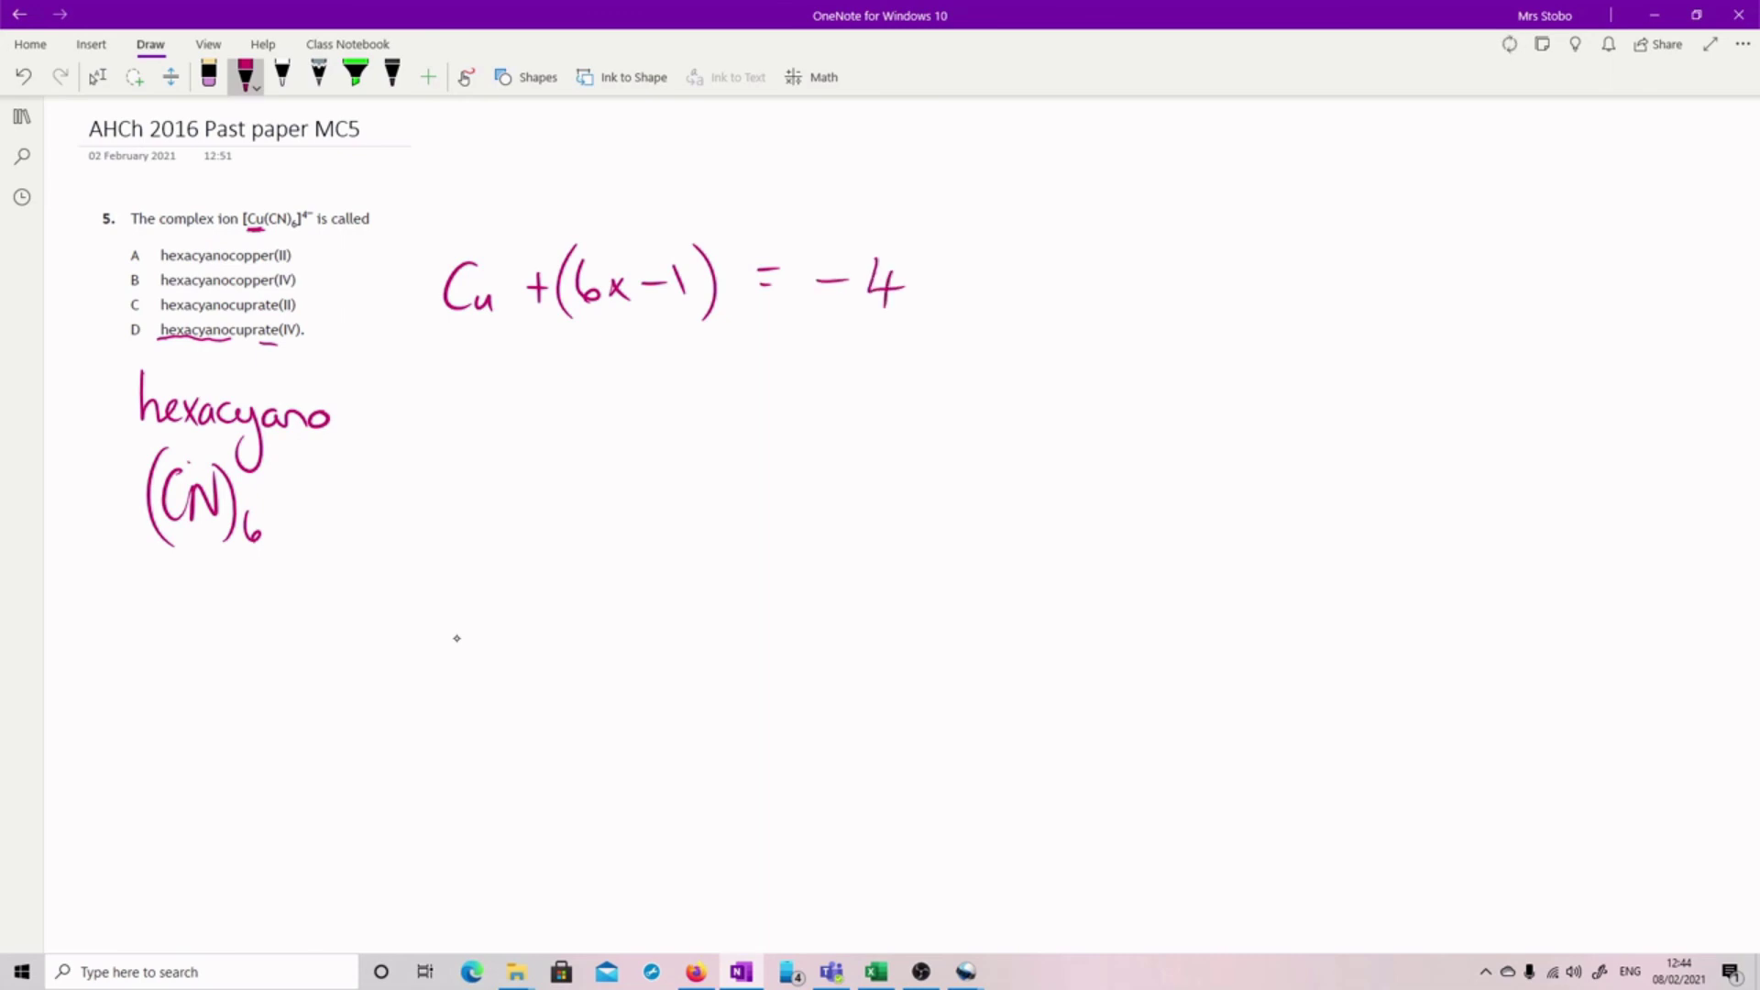
Write the second line: Cu - 6 = -4
mouse_move(575, 372)
left_mouse_down()
mouse_move(586, 426)
mouse_move(649, 410)
left_mouse_up()
mouse_move(689, 383)
left_mouse_down()
mouse_move(678, 412)
mouse_move(782, 392)
left_mouse_up()
left_click_drag(758, 414, 783, 414)
left_click_drag(814, 404, 893, 404)
left_click_drag(880, 392, 876, 427)
Finish with Cu = -4 + 6 = +2 as copper's oxidation state
left_click_drag(684, 465, 686, 519)
mouse_move(692, 499)
left_mouse_down()
mouse_move(717, 522)
mouse_move(787, 485)
mouse_move(786, 501)
left_mouse_up()
left_click_drag(825, 494, 905, 500)
left_click_drag(893, 480, 885, 524)
mouse_move(931, 491)
left_mouse_down()
mouse_move(976, 487)
mouse_move(943, 514)
left_mouse_up()
mouse_move(1019, 462)
left_mouse_down()
mouse_move(995, 514)
mouse_move(989, 498)
left_mouse_up()
left_click_drag(773, 574, 792, 573)
left_click_drag(768, 587, 869, 579)
mouse_move(850, 567)
left_mouse_down()
mouse_move(849, 601)
mouse_move(932, 600)
left_mouse_up()
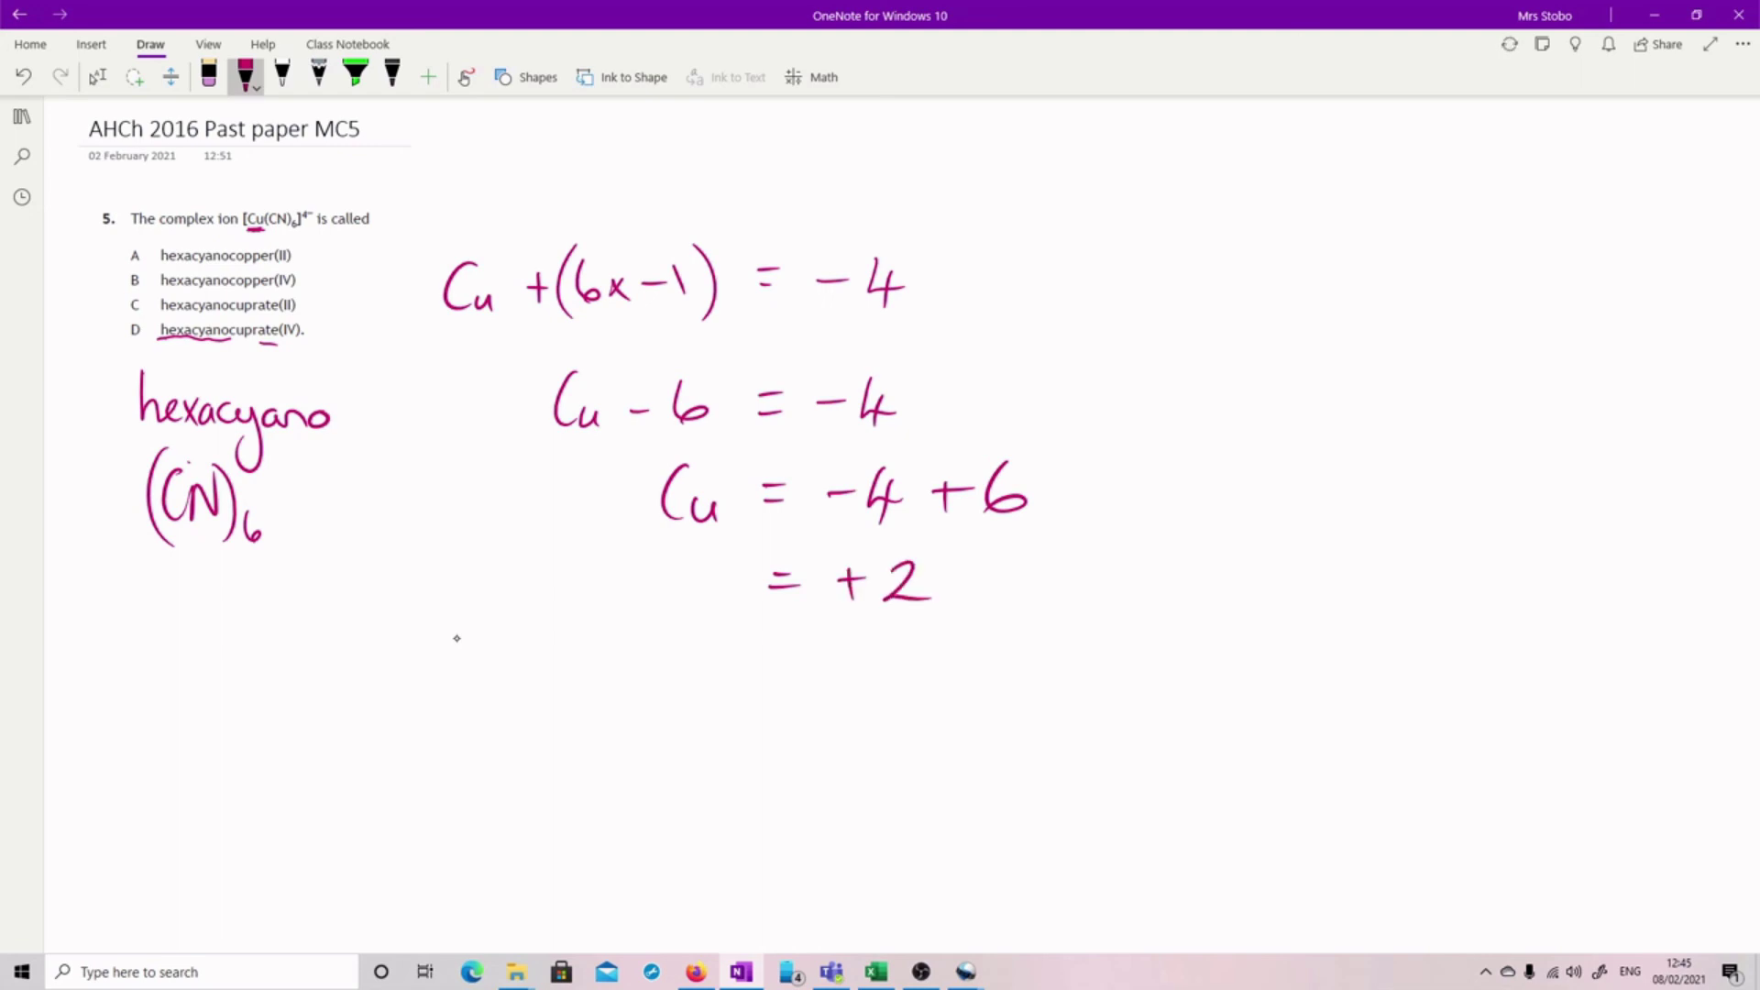